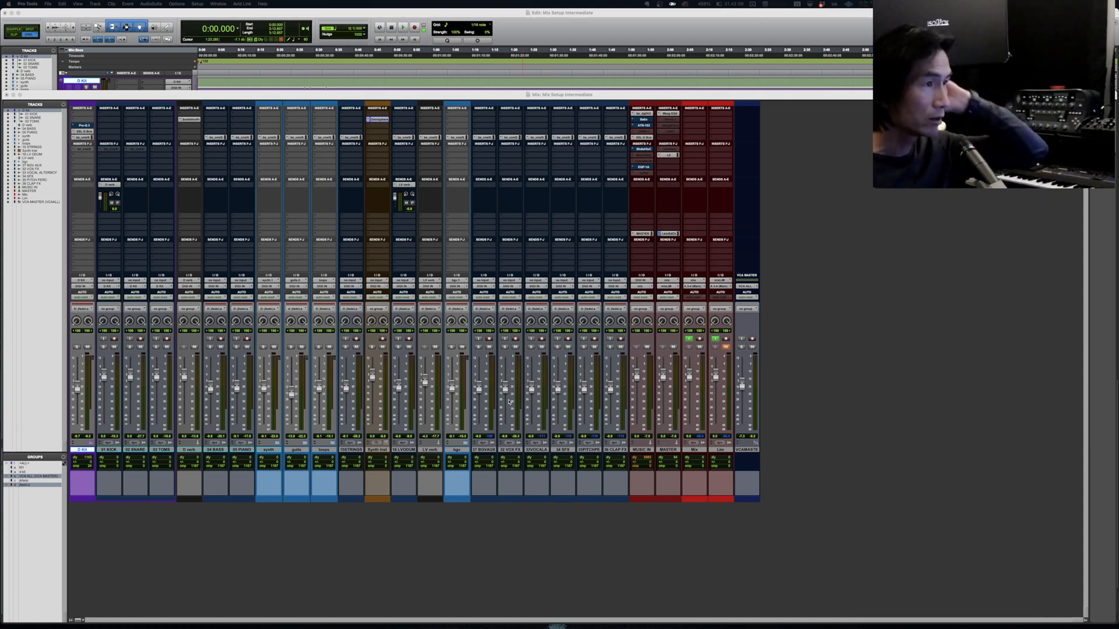
click(89, 450)
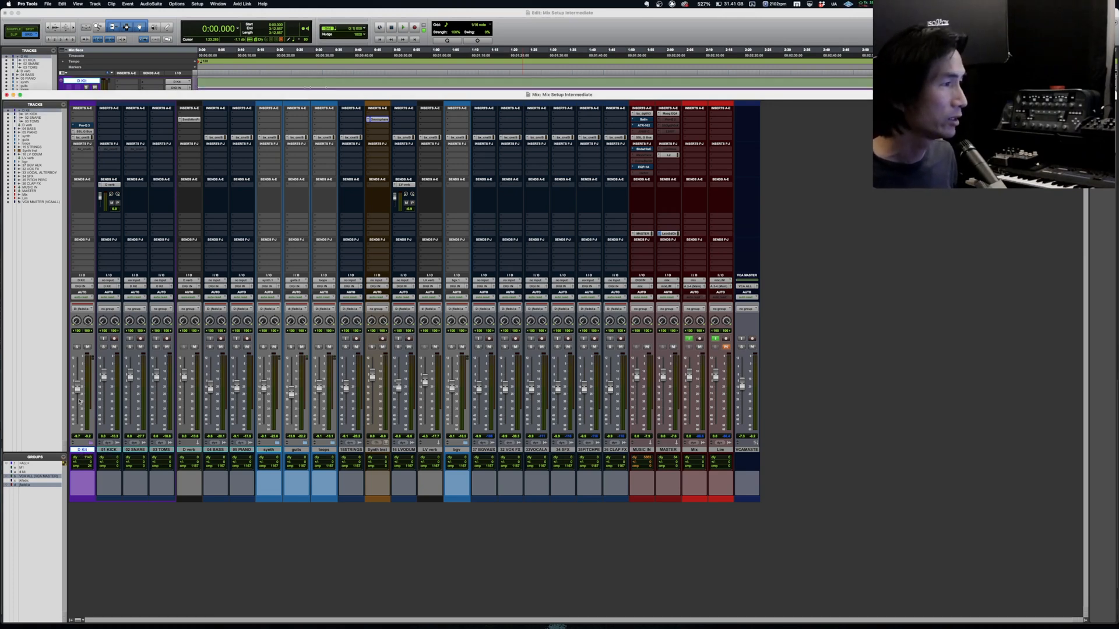
drag(77, 388, 76, 382)
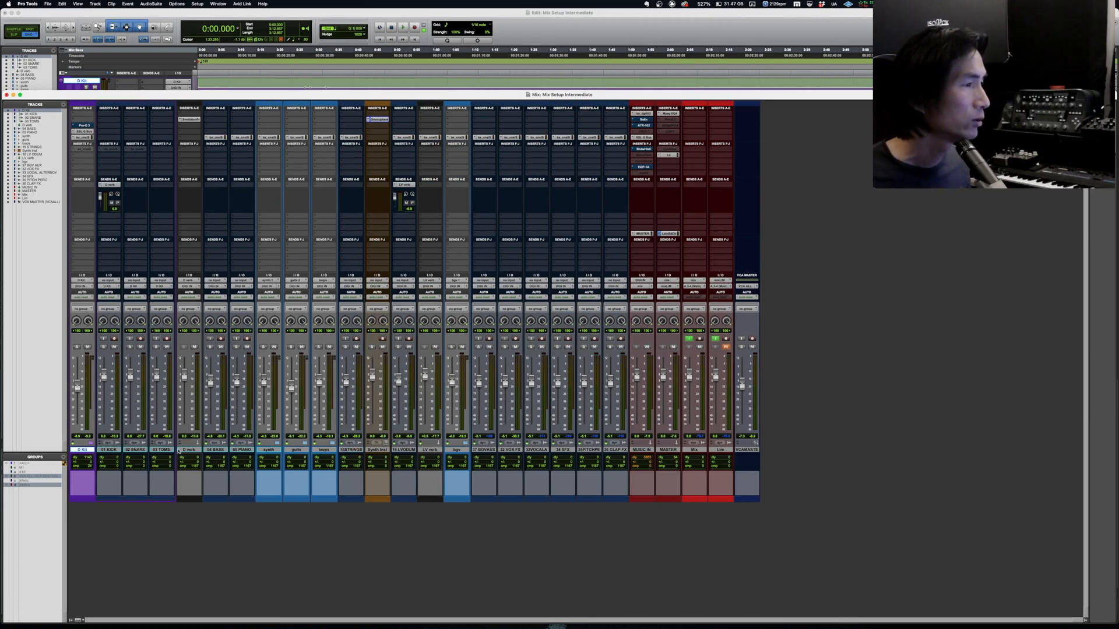
- Expand the synth, guitar, loops and background-vocal folder tracks in the mixer to show their member tracks
click(270, 450)
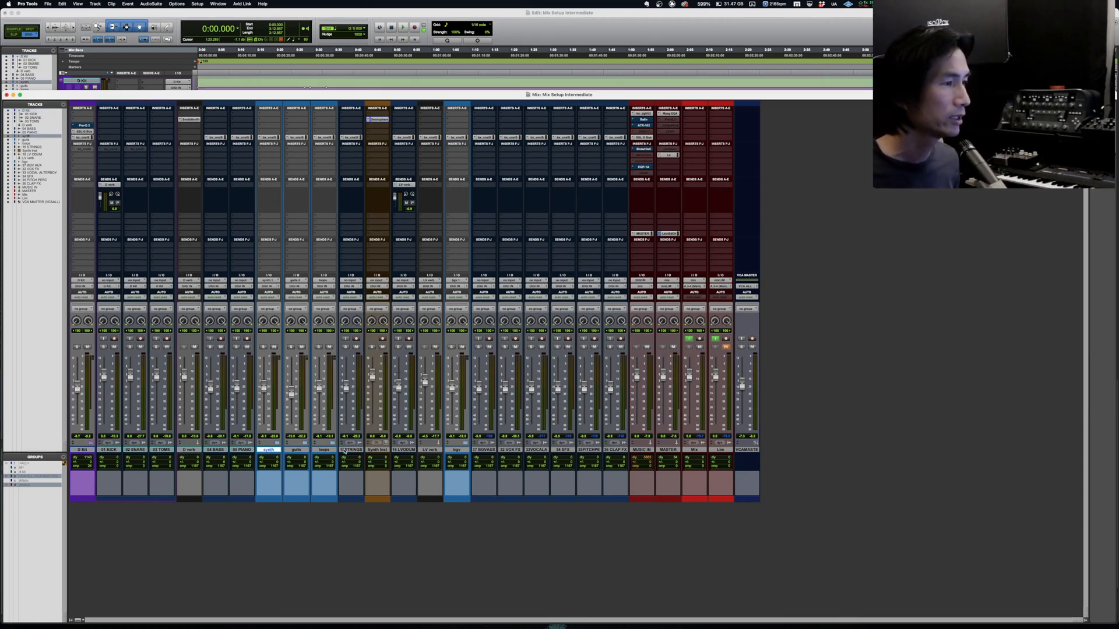
shift+click(325, 450)
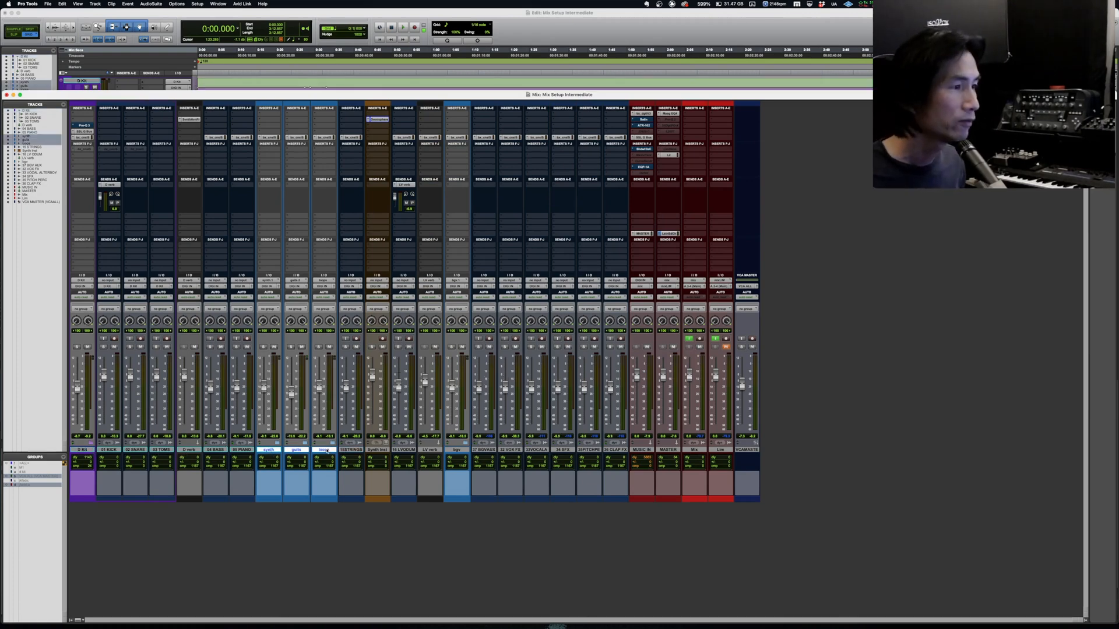
key(shift+f)
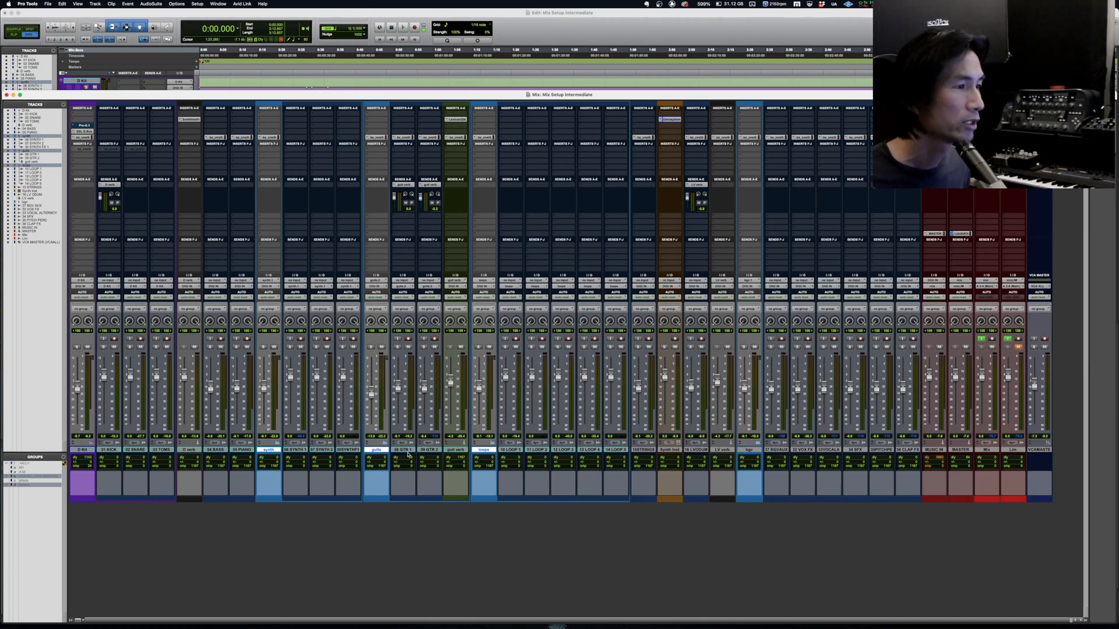
click(750, 450)
key(shift+f)
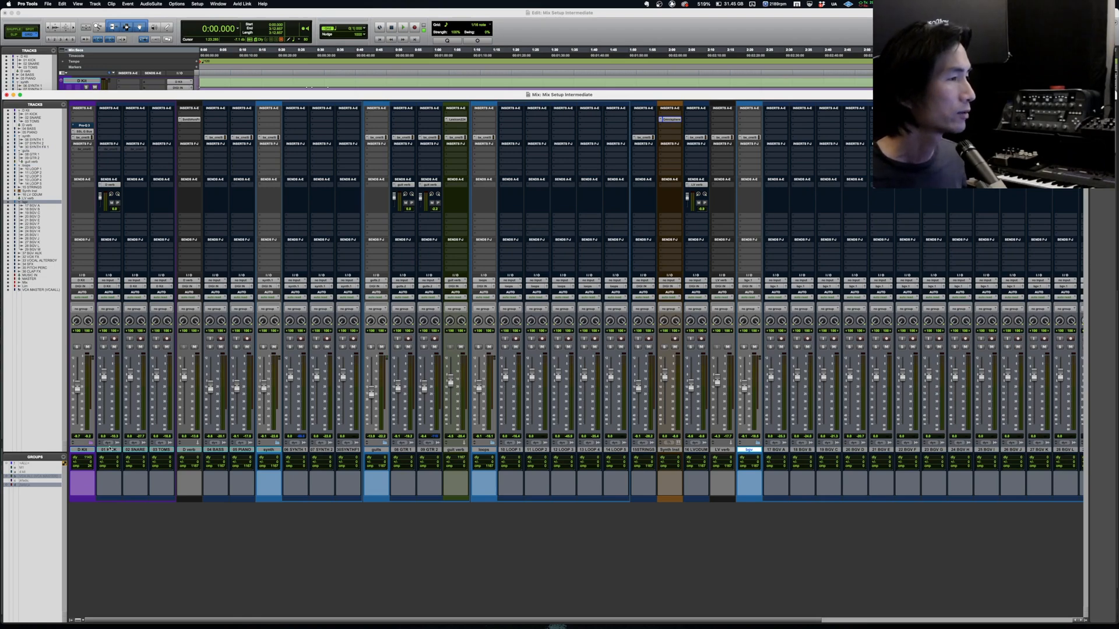
- Examine the drum kit folder, drum reverb, synth folder with its member tracks, and the synth instrument track in the mixer
click(87, 451)
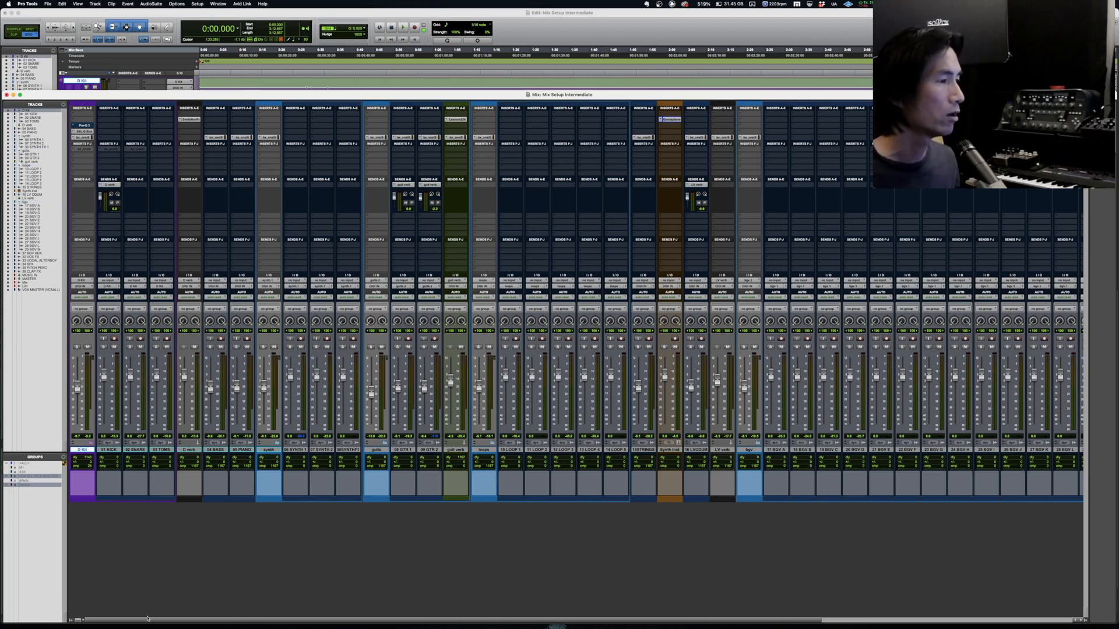
drag(149, 620, 154, 621)
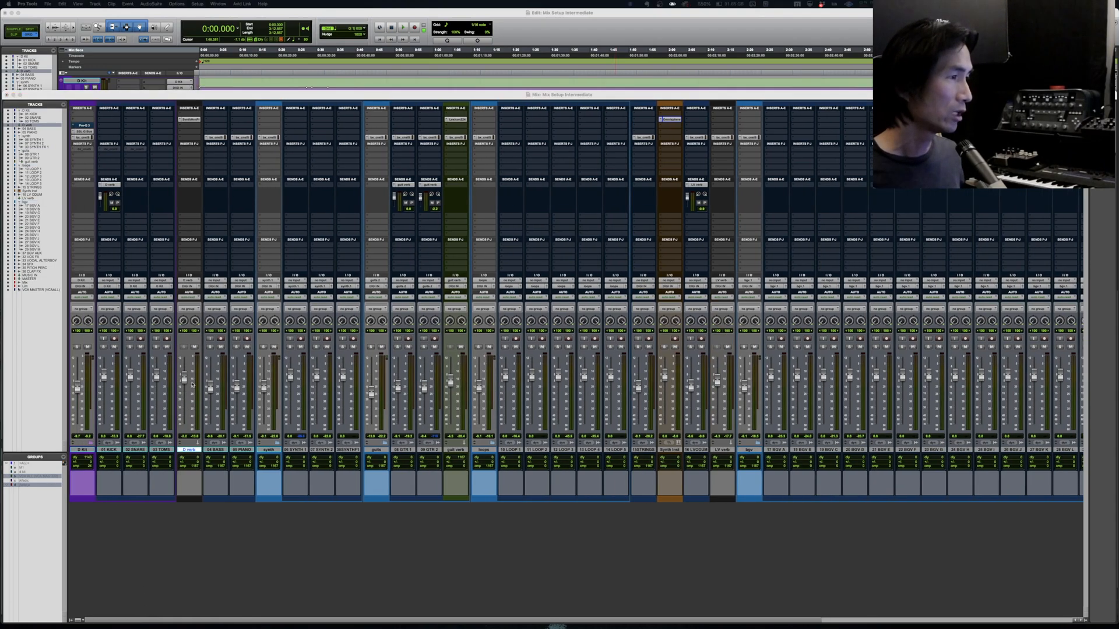
drag(184, 380, 188, 382)
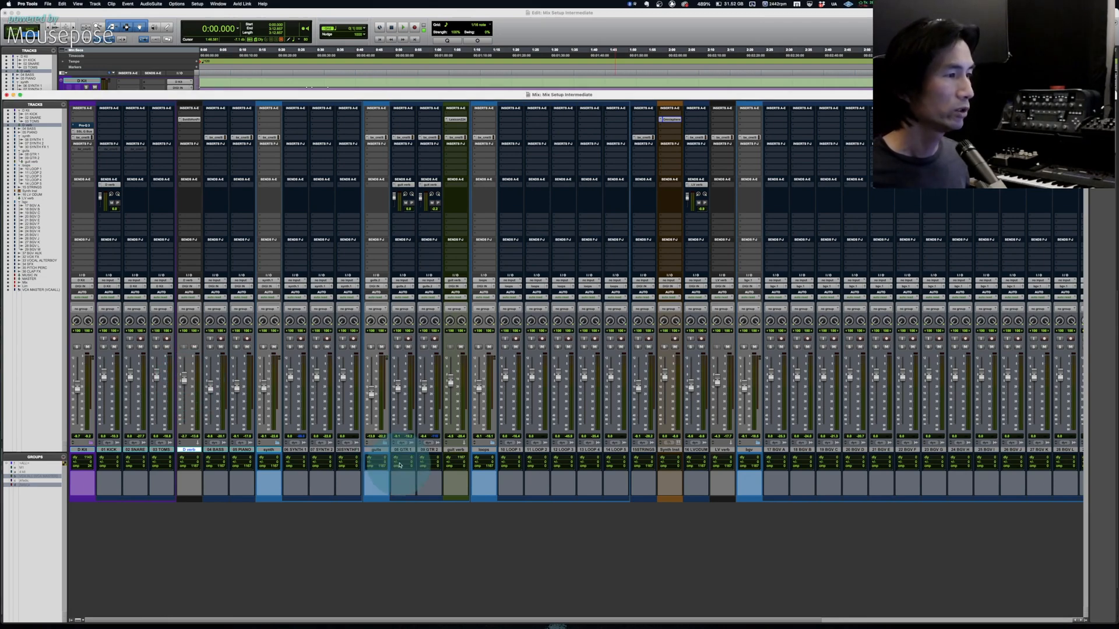
click(296, 450)
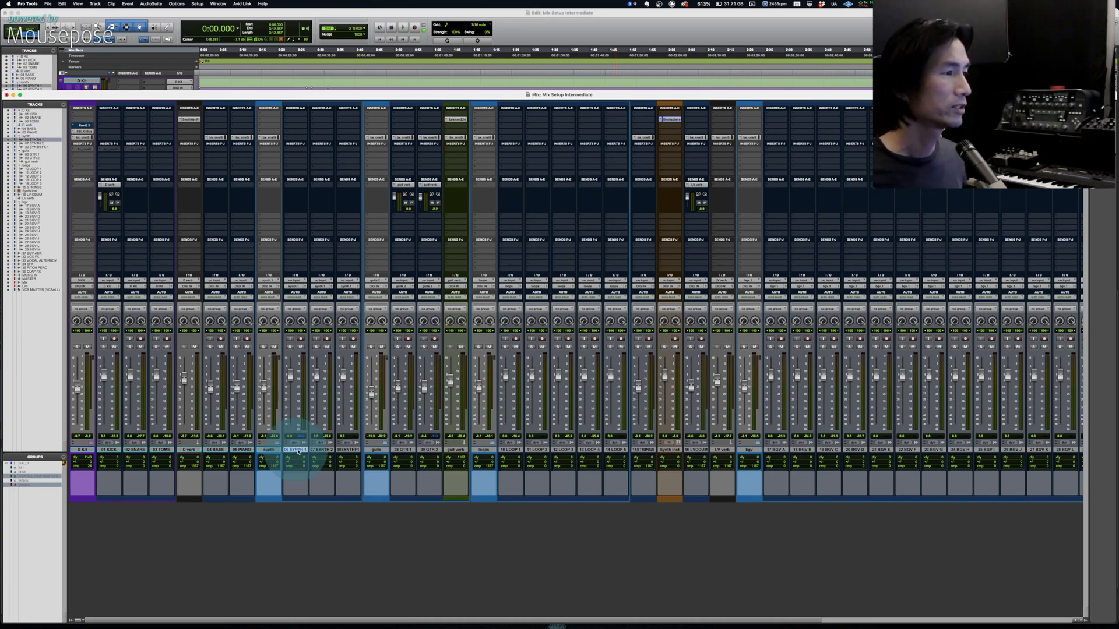
shift+click(345, 450)
click(268, 450)
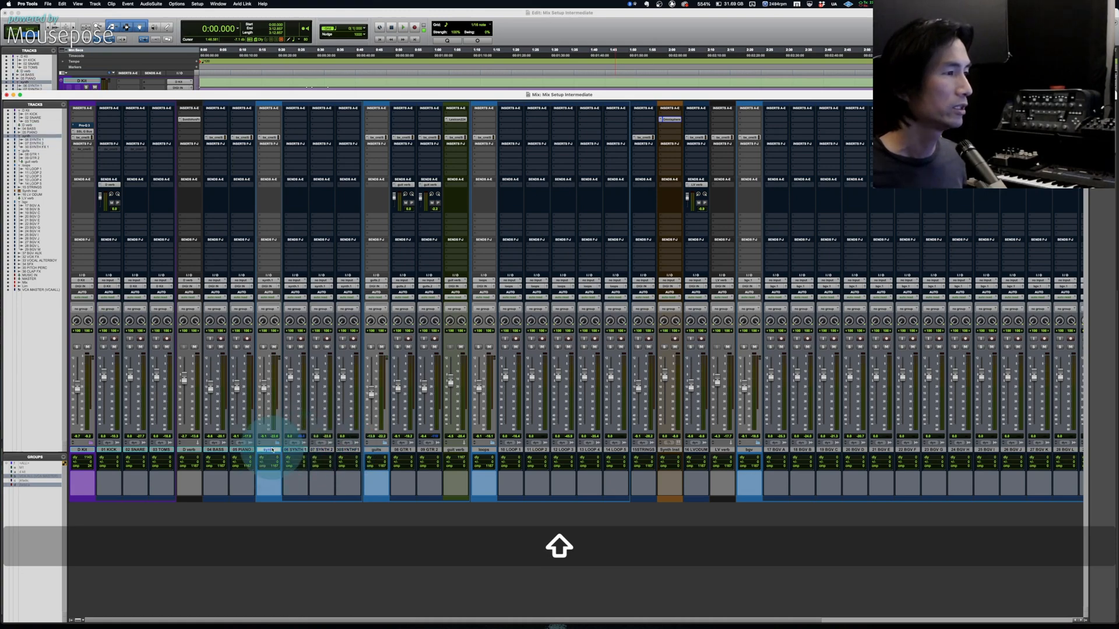
drag(264, 393, 295, 429)
click(295, 451)
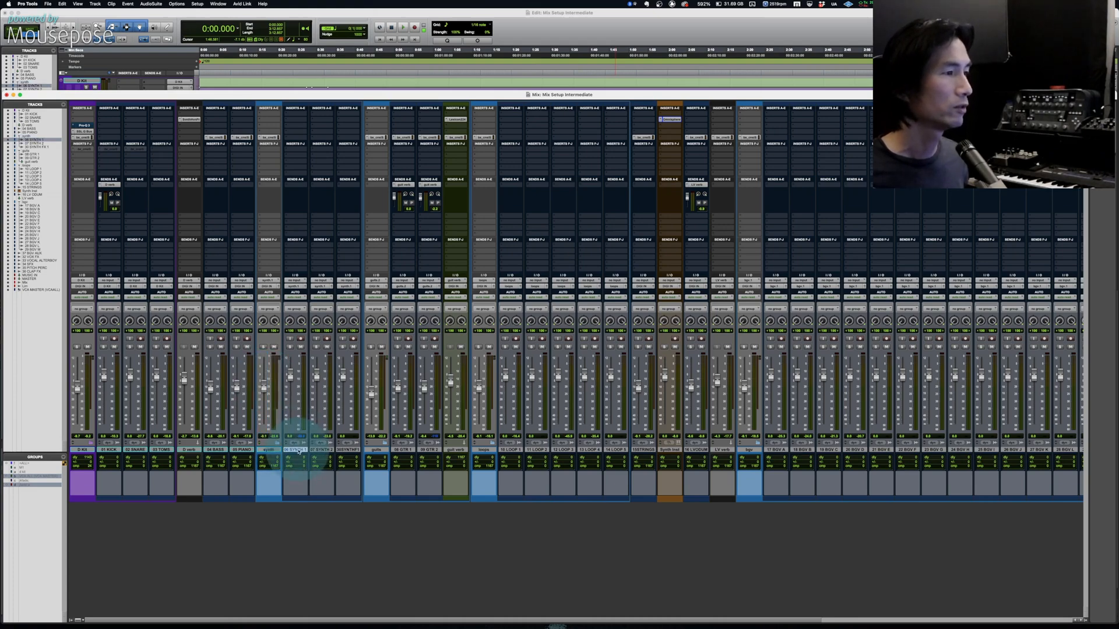
shift+click(347, 451)
drag(264, 389, 265, 387)
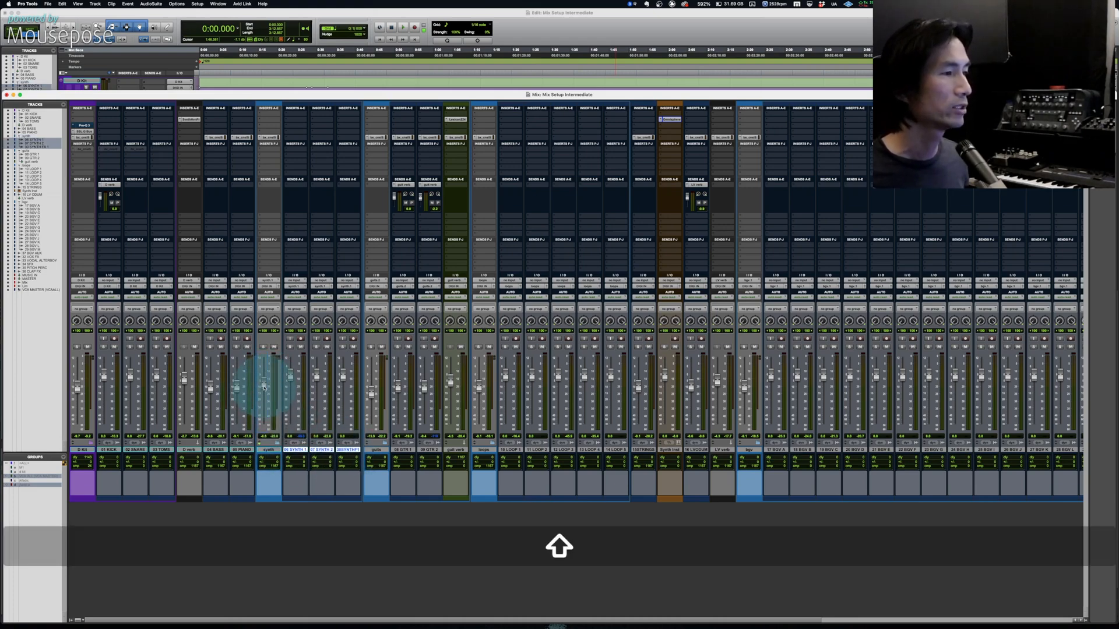
scroll(657, 478, right, 1)
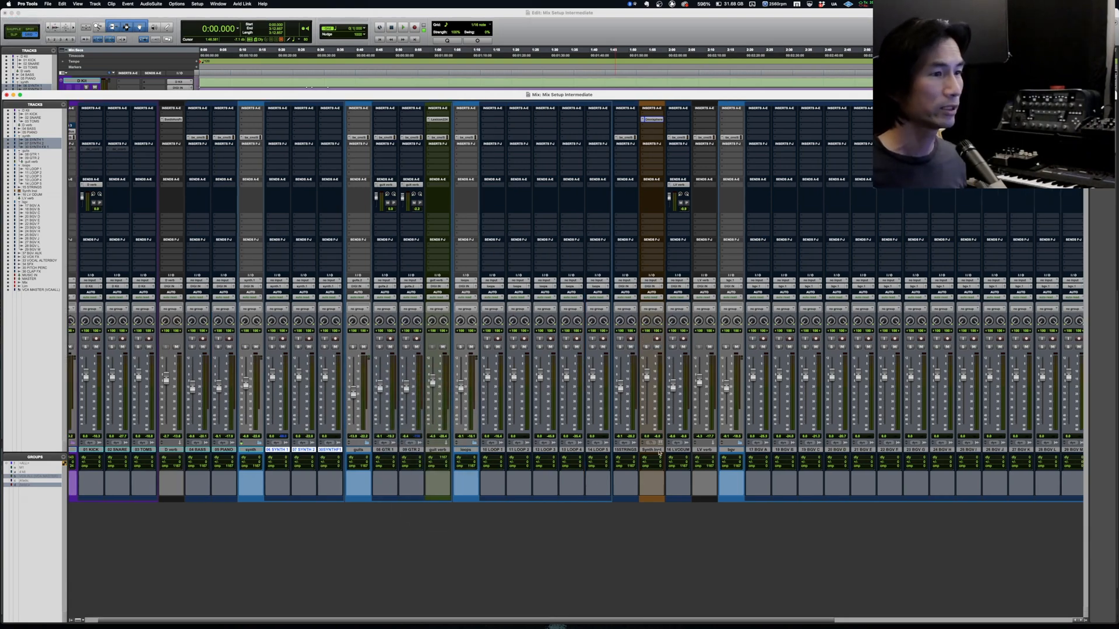
click(654, 450)
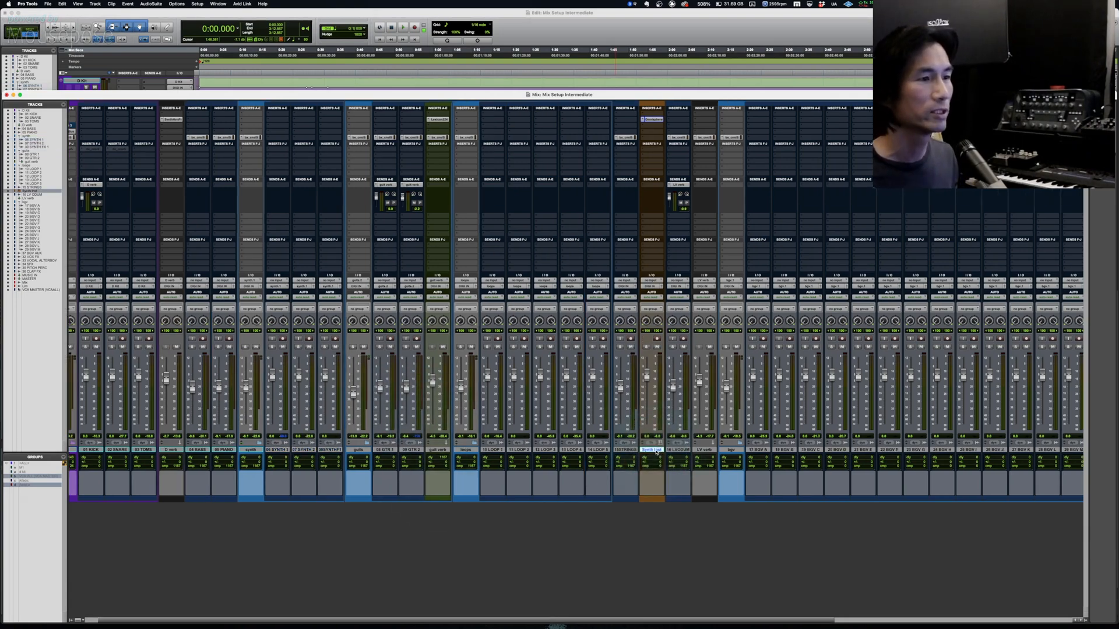
click(654, 452)
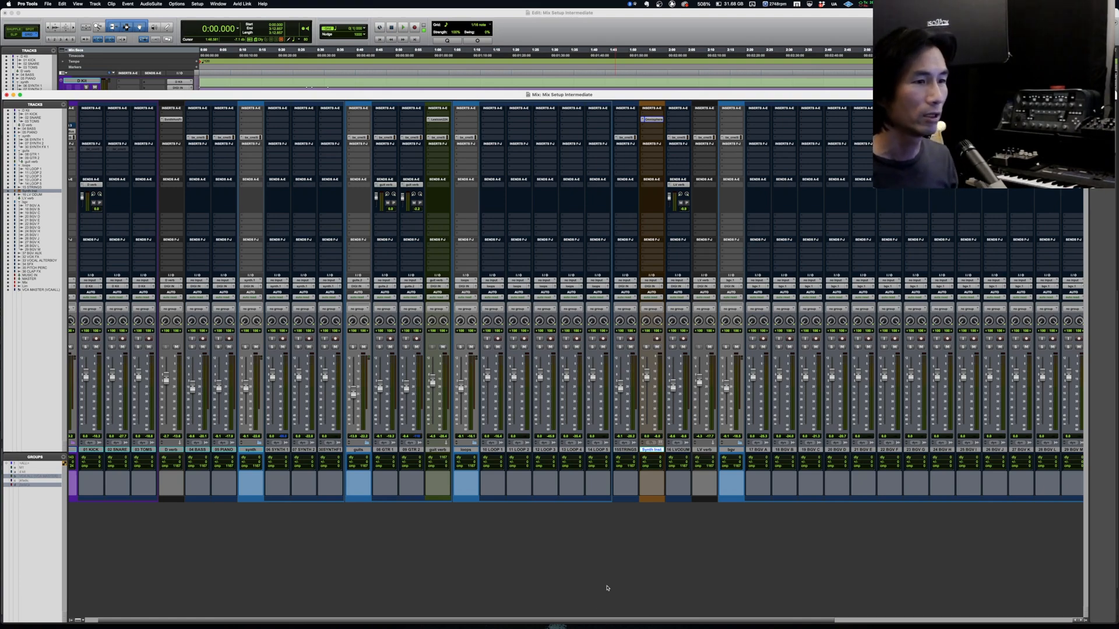
- Select every mixer track from the last clap FX track back to the D Kit folder
scroll(607, 588, right, 10)
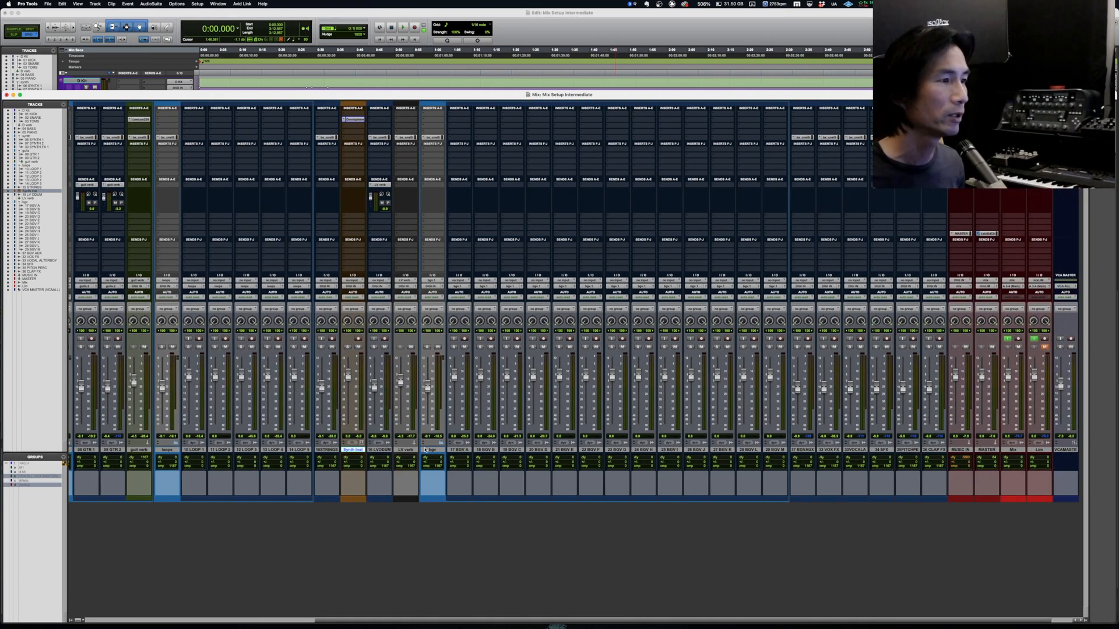
click(935, 452)
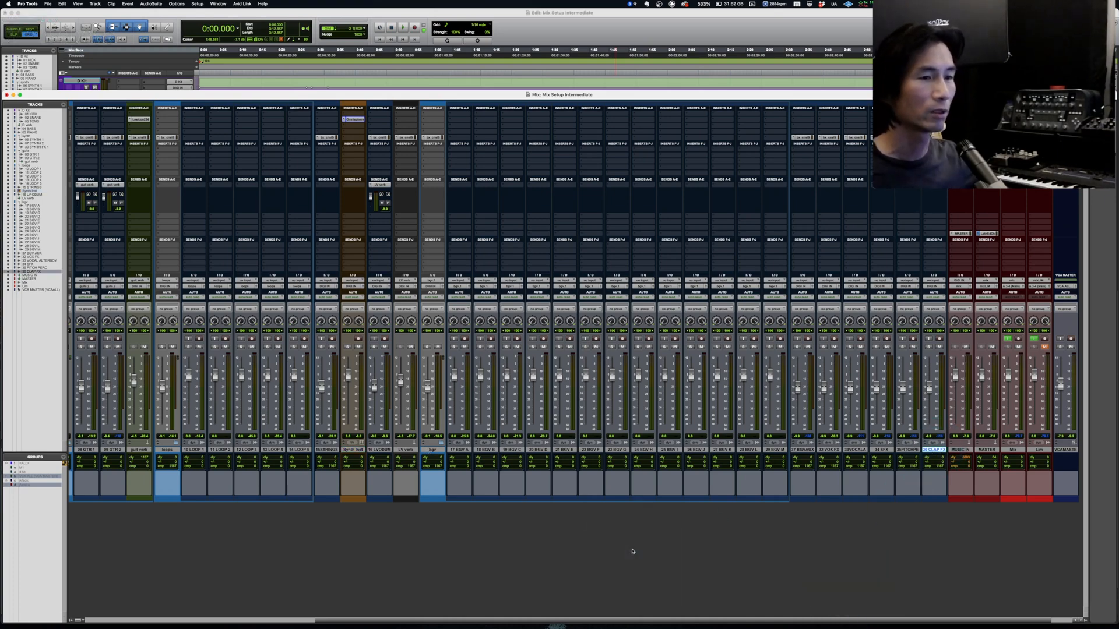
scroll(632, 549, left, 10)
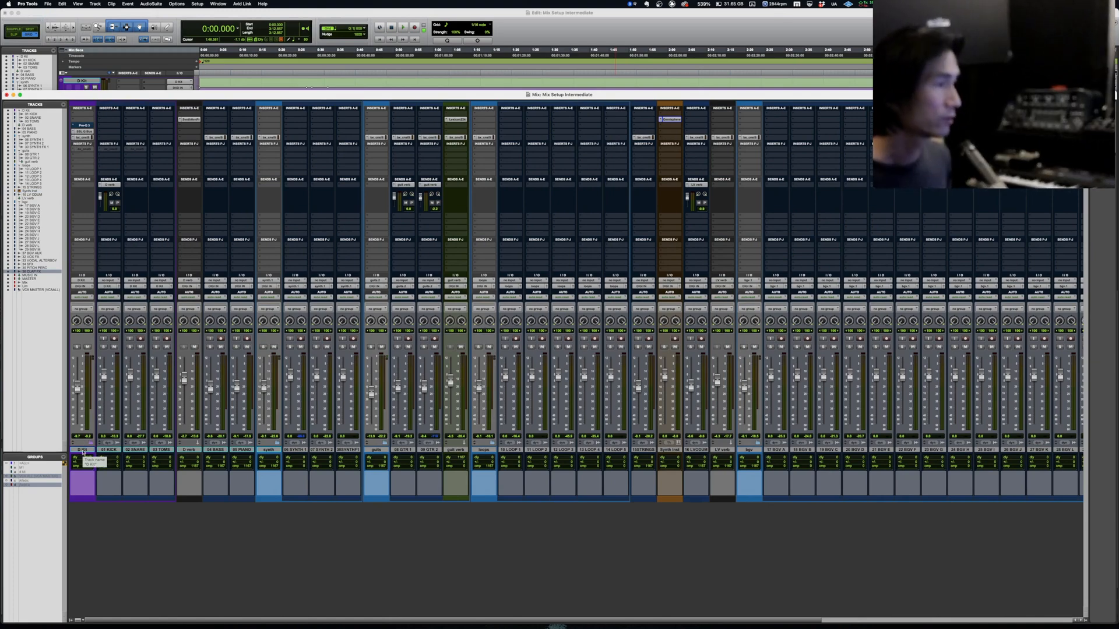
key(shift)
shift+click(82, 450)
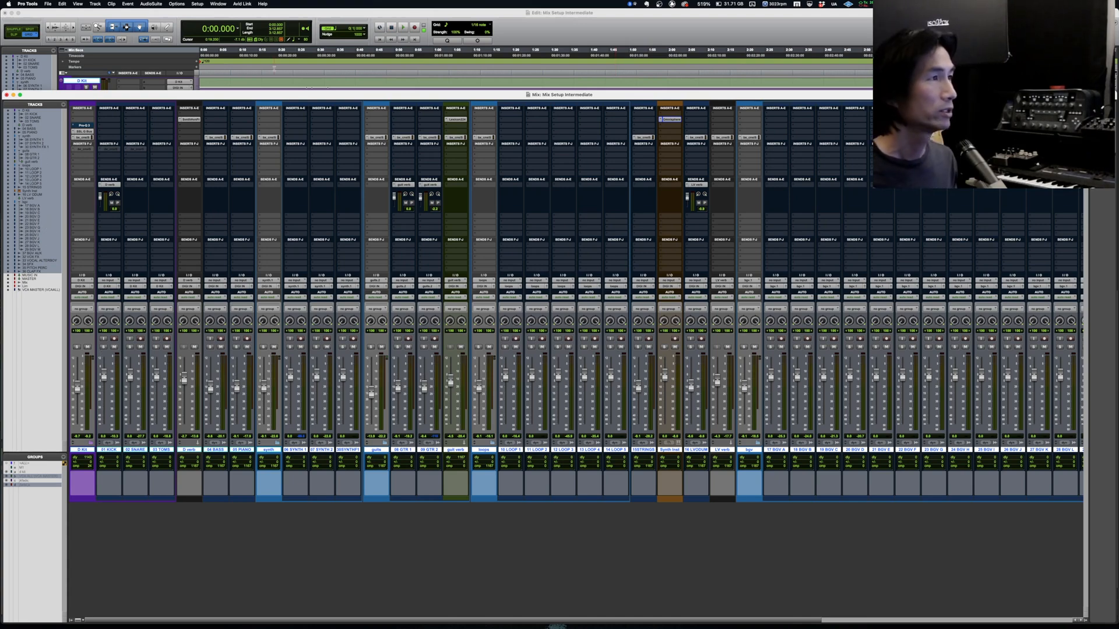
- Create a memory location marker named IN at the session start, 0:00.000, in the Edit window
click(262, 15)
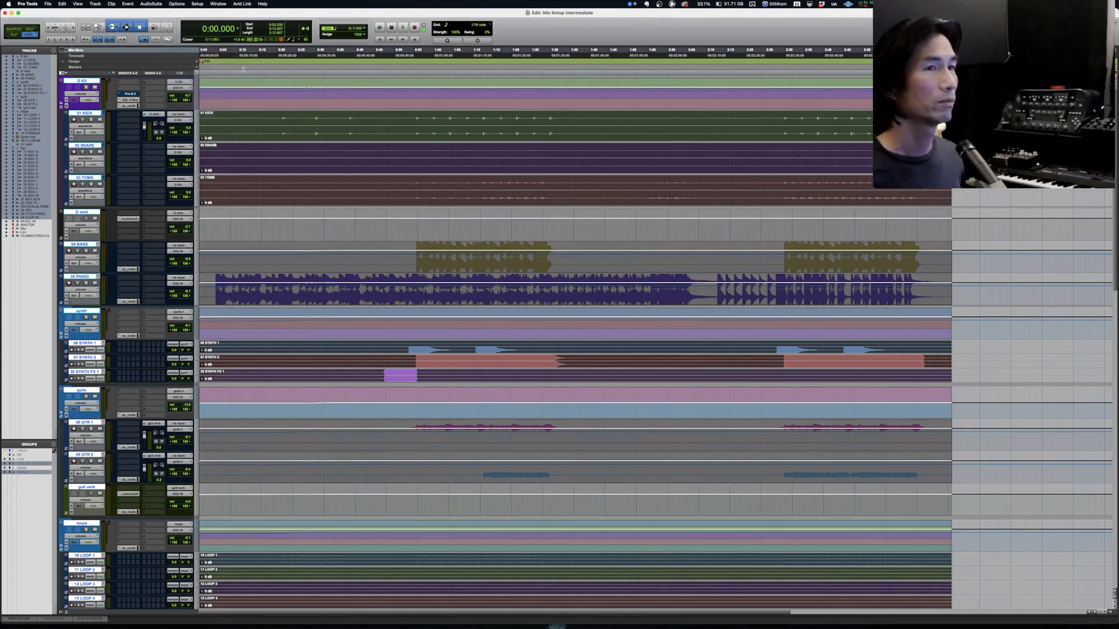
key(KP_Enter)
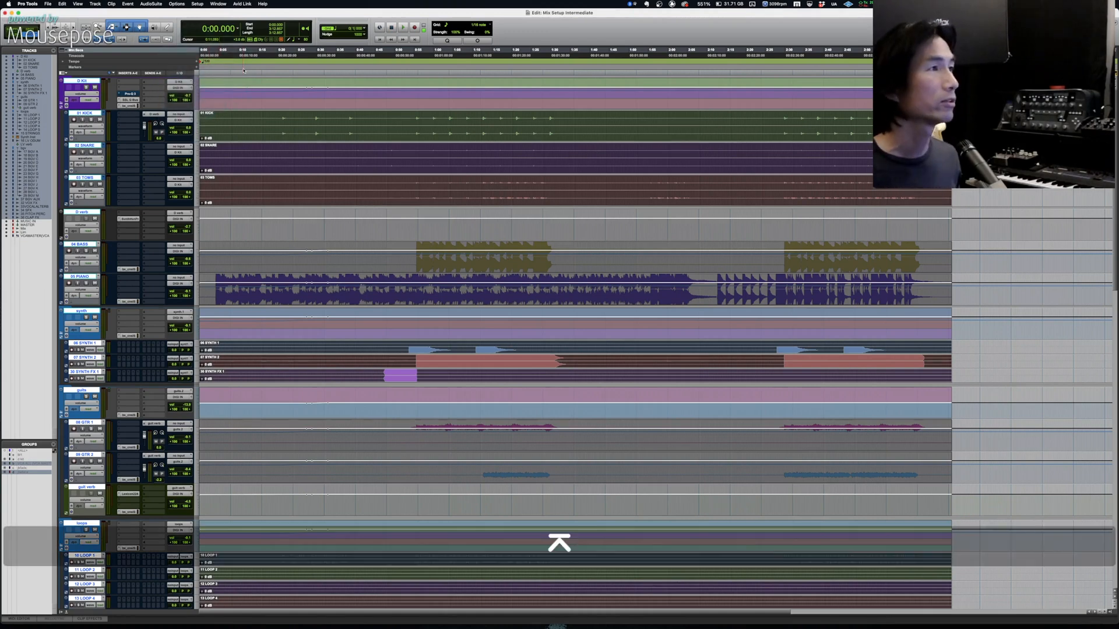
text(IN)
key(Return)
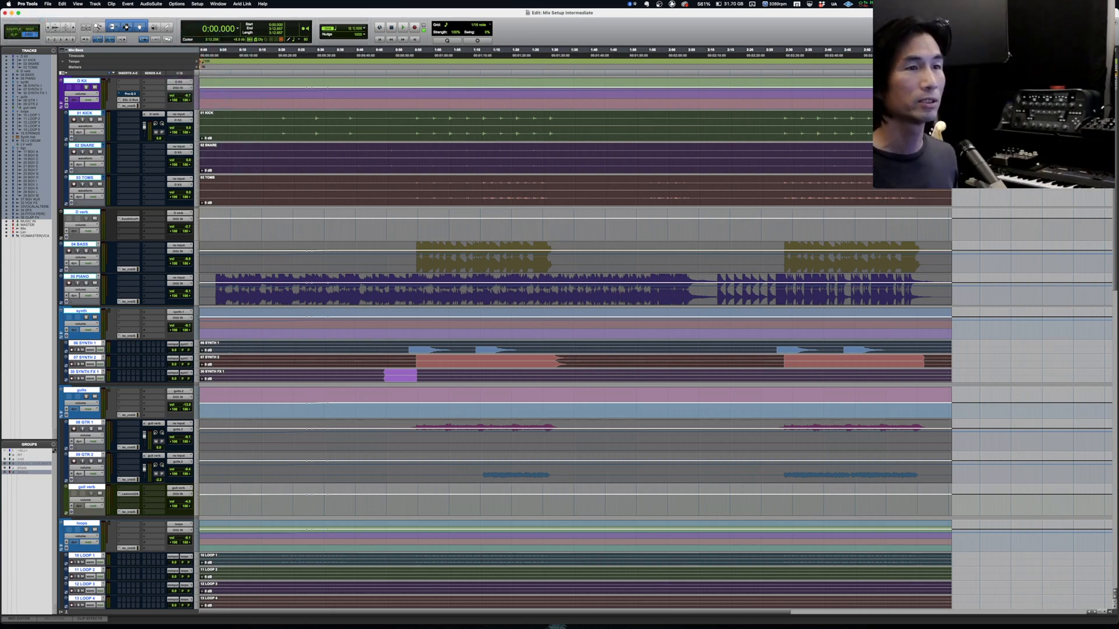
- Create a memory location marker named OUT at 3:12.500
key(KP_Enter)
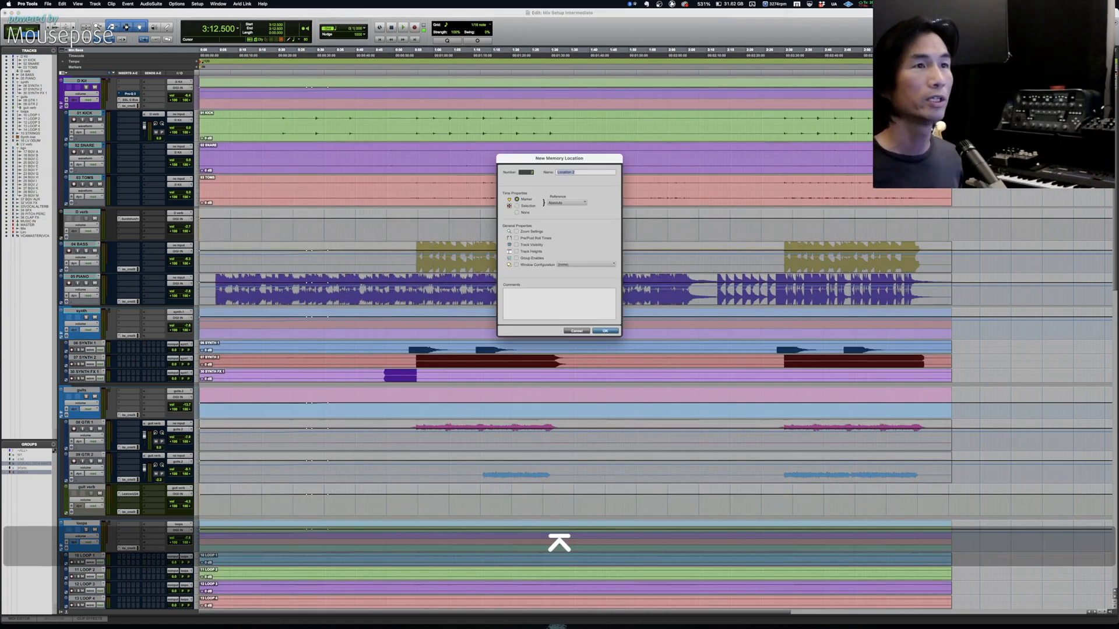
text(u)
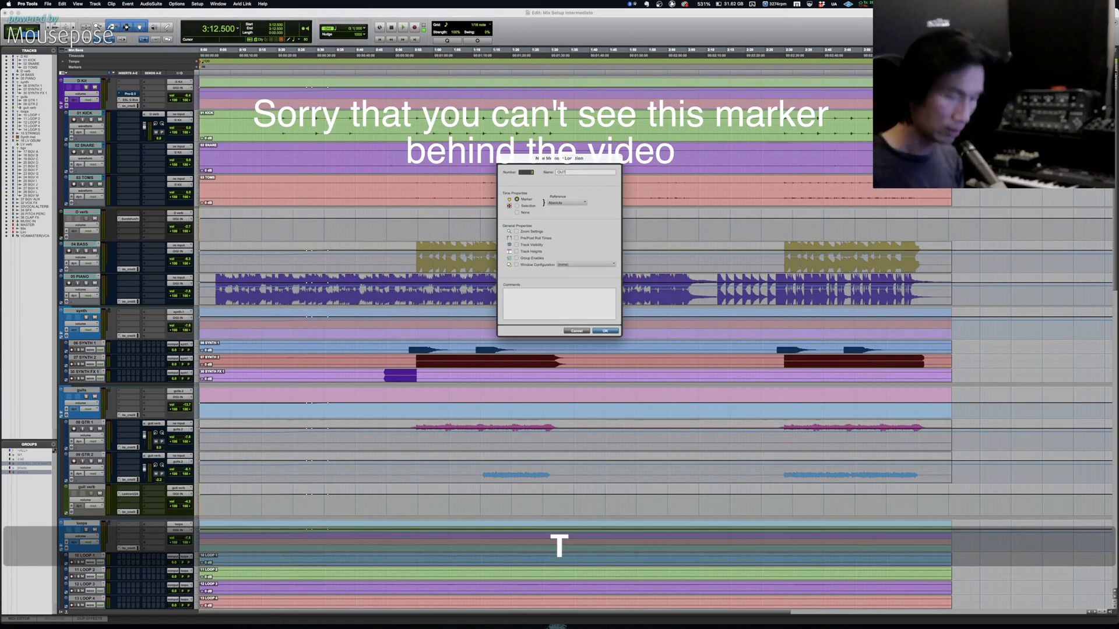
key(Return)
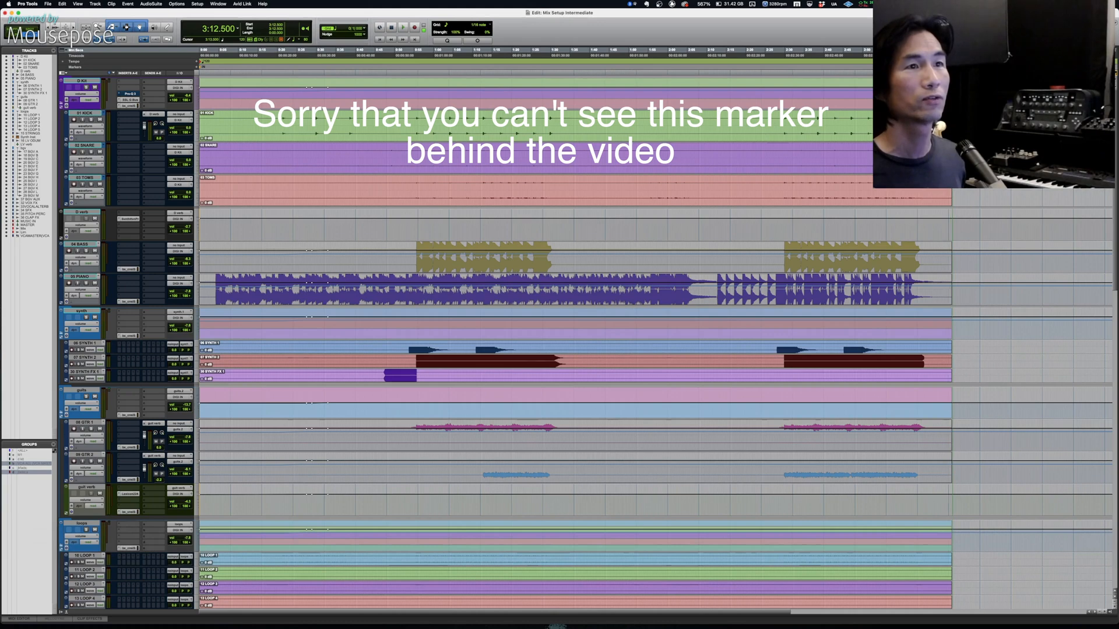
- Return to the Mix window and select all tracks from the D Kit folder through the MASTER track
key(super+equal)
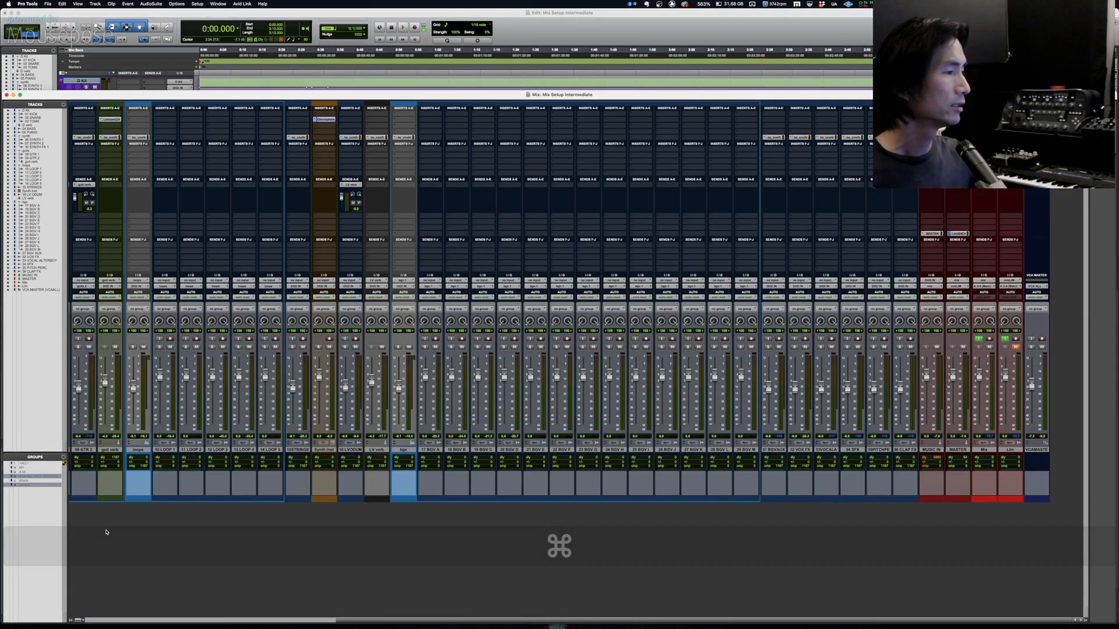
scroll(106, 531, left, 4)
scroll(106, 531, left, 5)
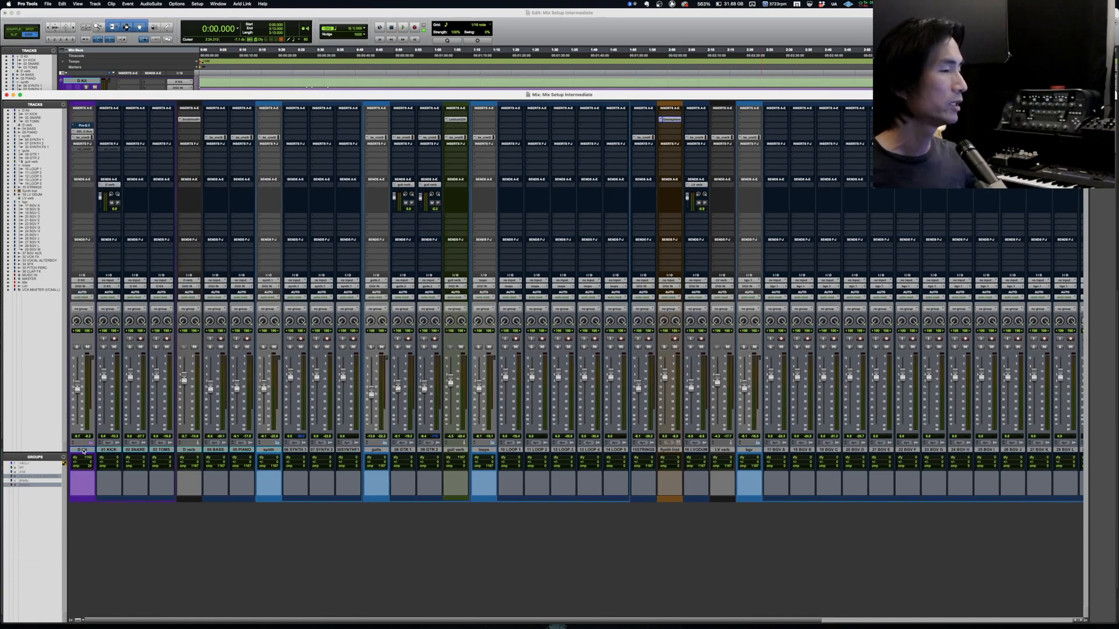
scroll(767, 552, right, 10)
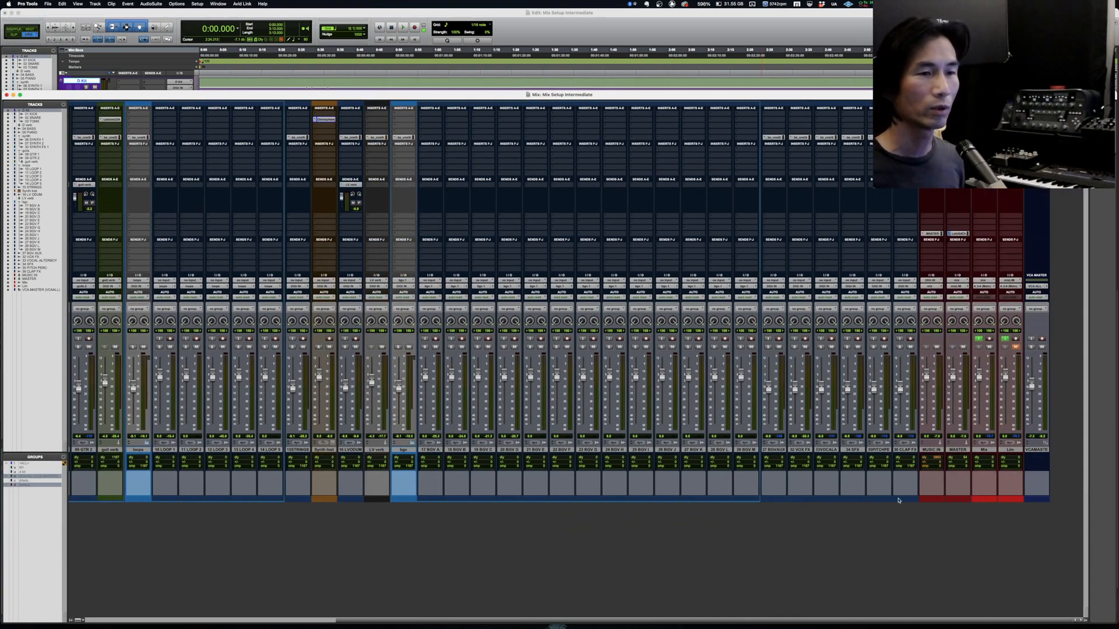
shift+click(966, 451)
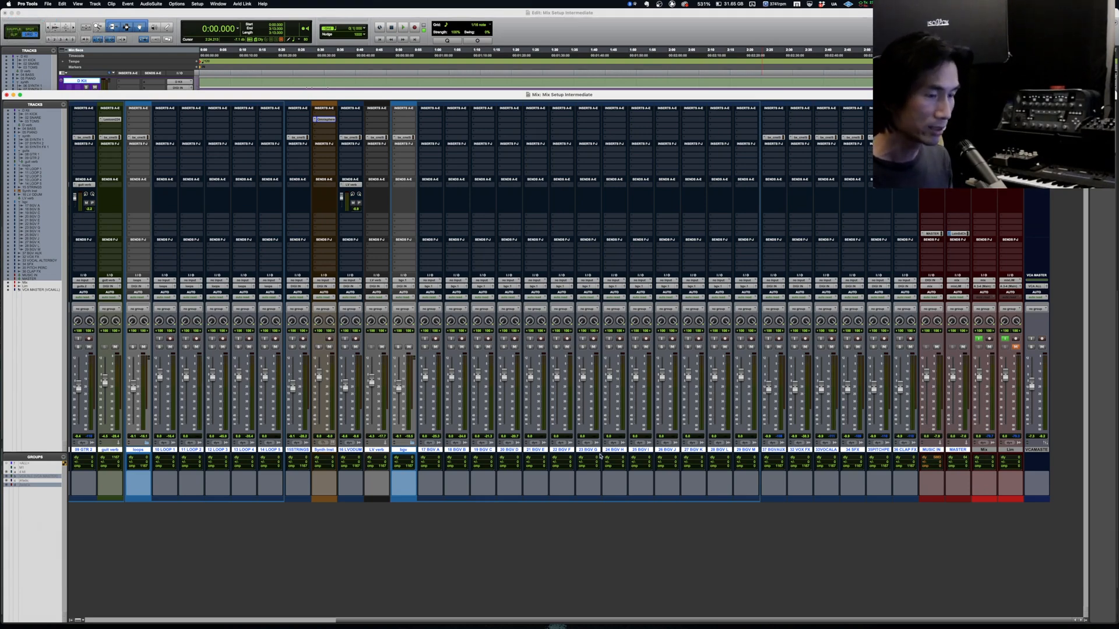
- Switch the selected tracks to volume automation view in the Edit window and reduce their track heights
key(super+equal)
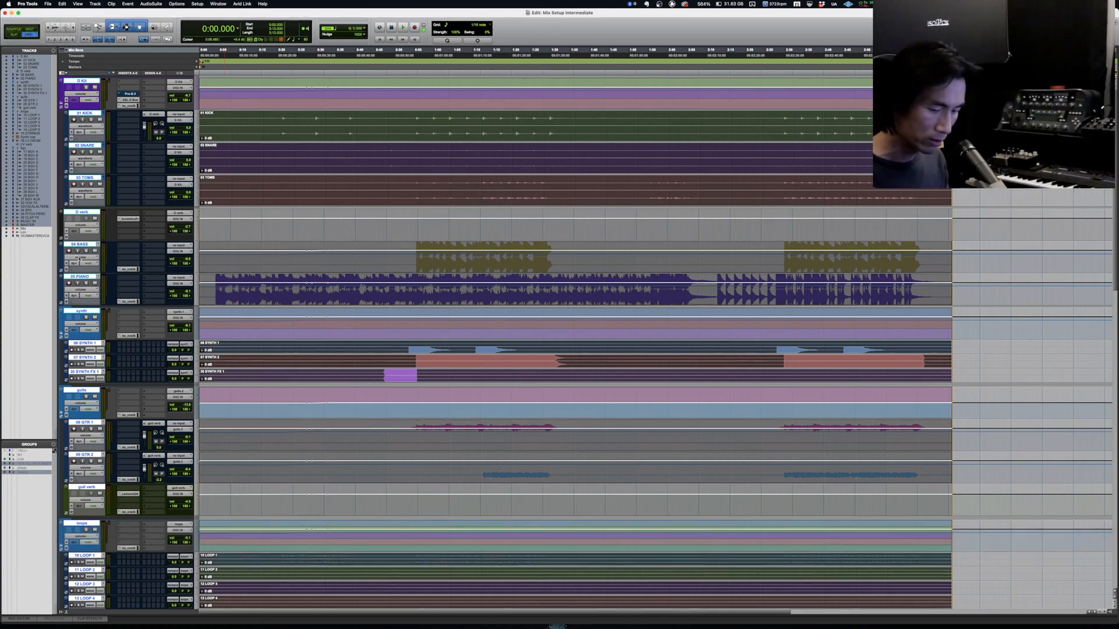
key(minus)
key(minus)
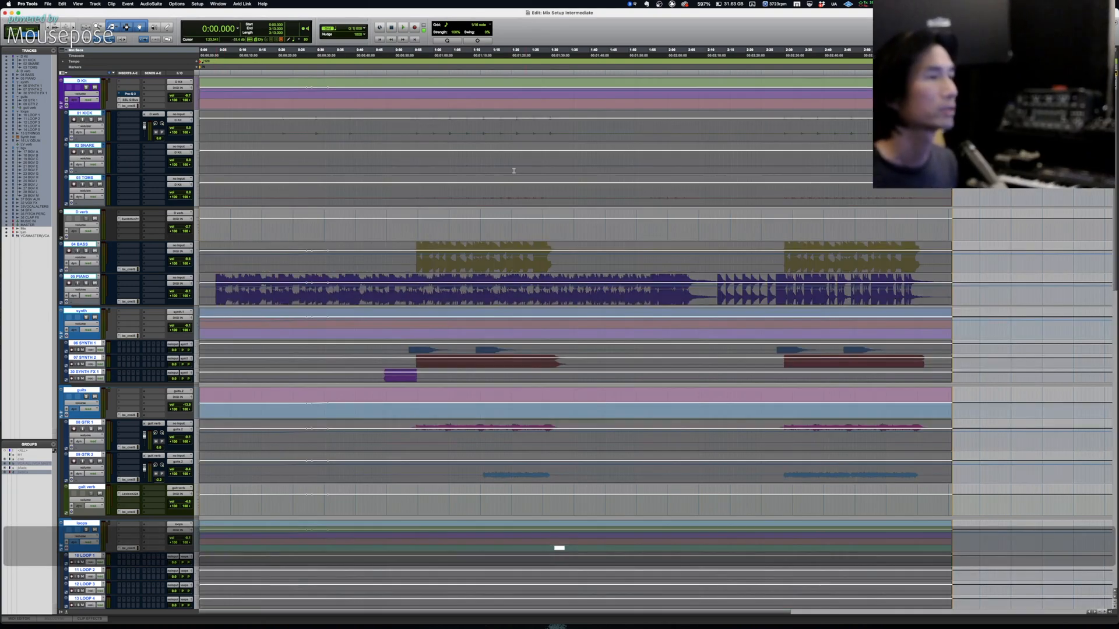
key(ctrl+alt+Down)
key(ctrl+alt+Up)
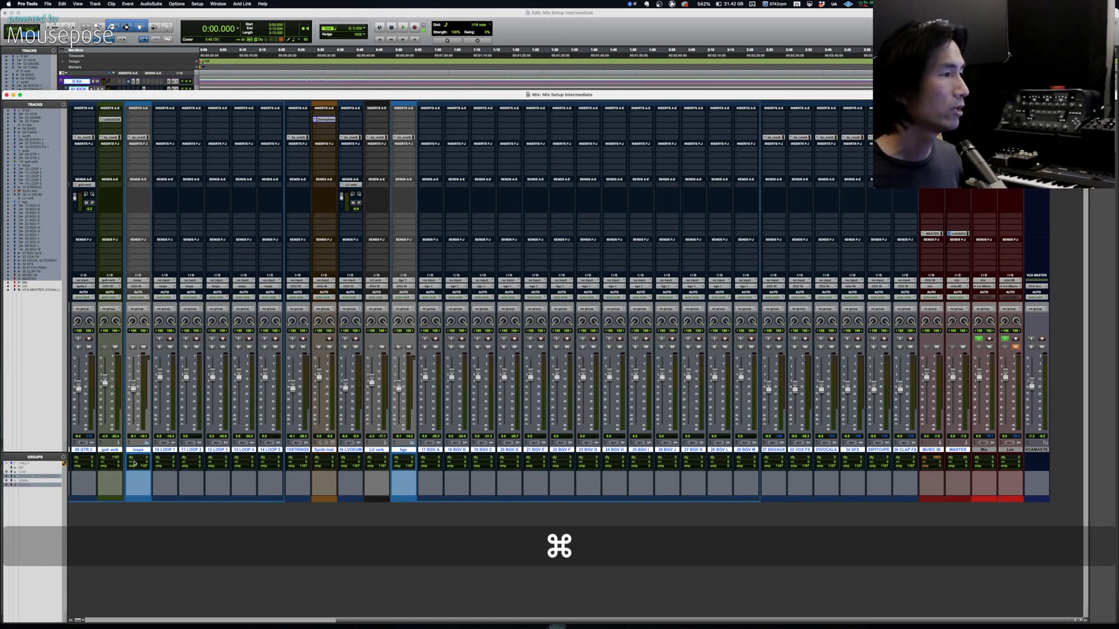
- Commit the selected tracks by edit selection, rendering volume, mute and pan, leaving the source tracks unchanged (Do Nothing) and processing offline
right_click(138, 451)
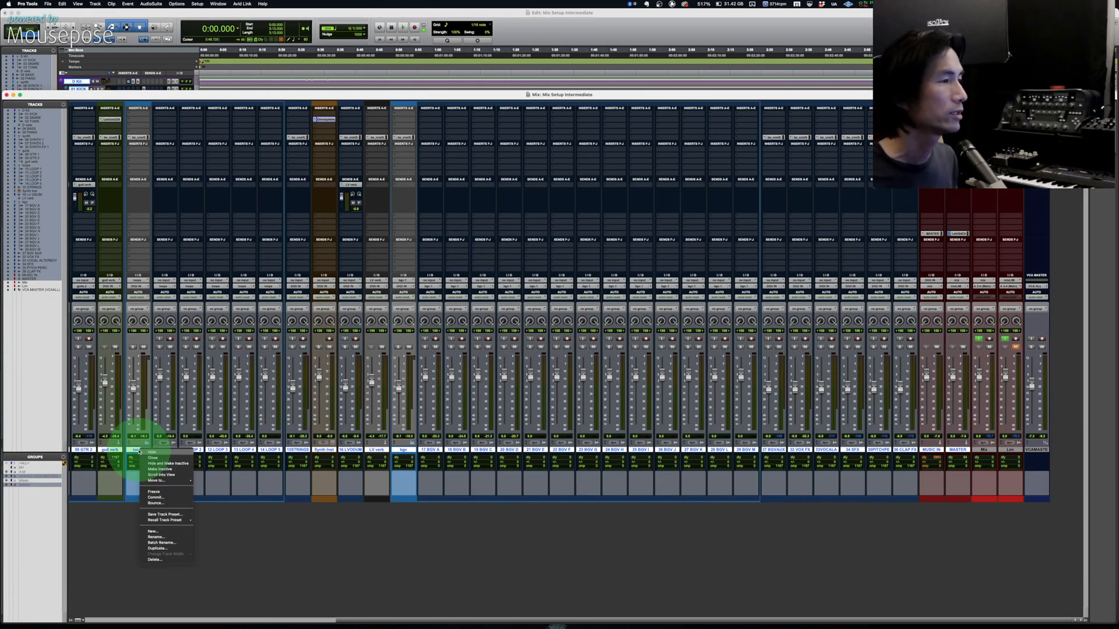
click(161, 500)
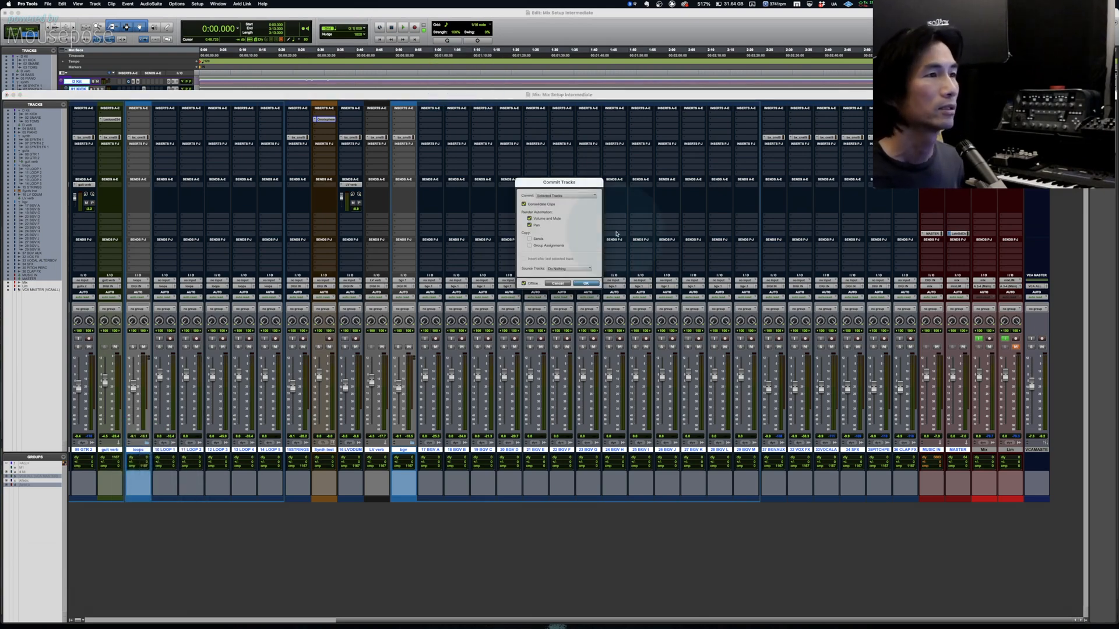
click(552, 197)
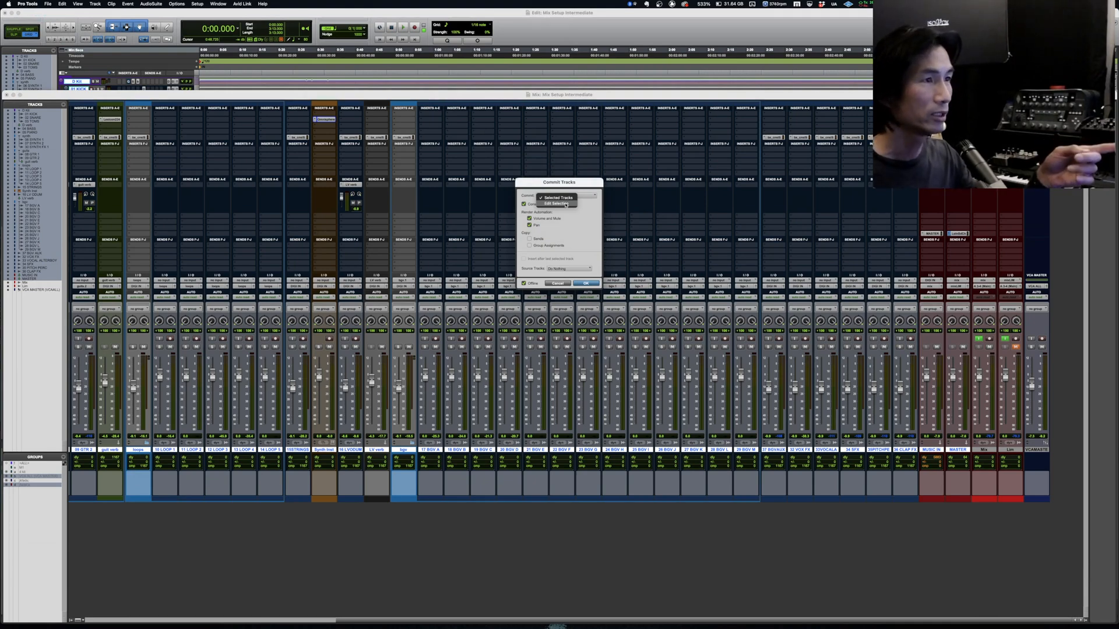
click(565, 204)
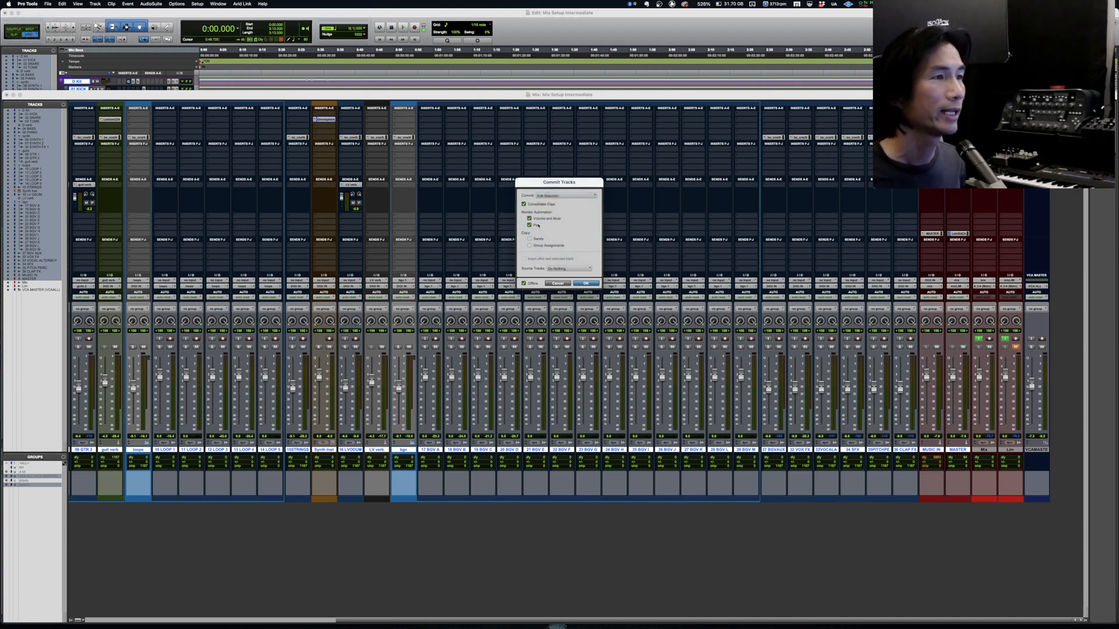
click(551, 268)
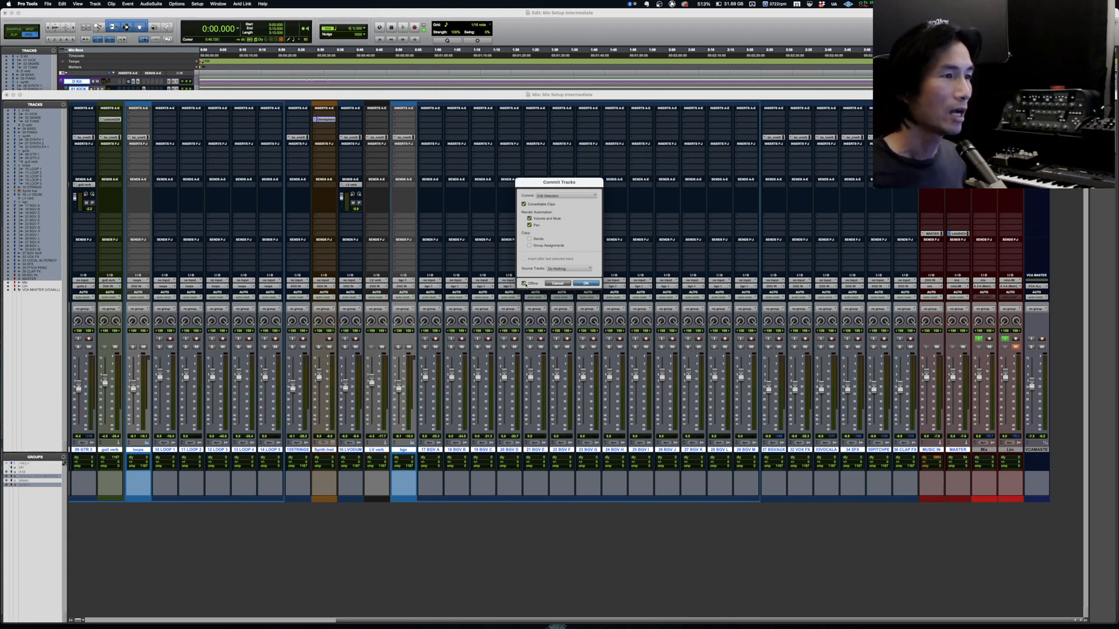
click(524, 283)
click(524, 284)
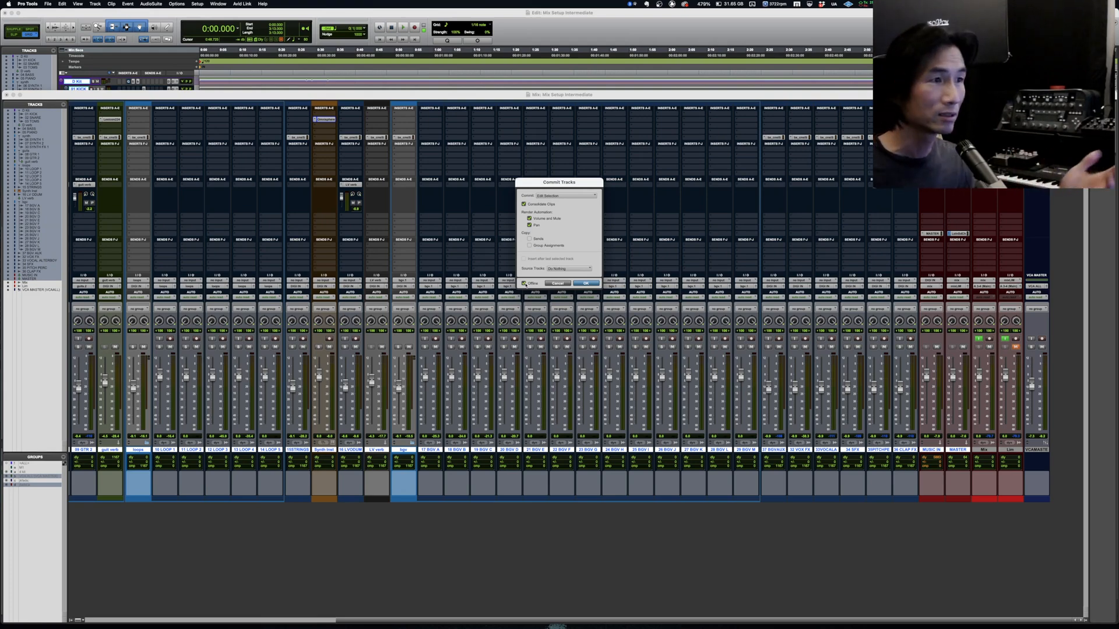
click(586, 283)
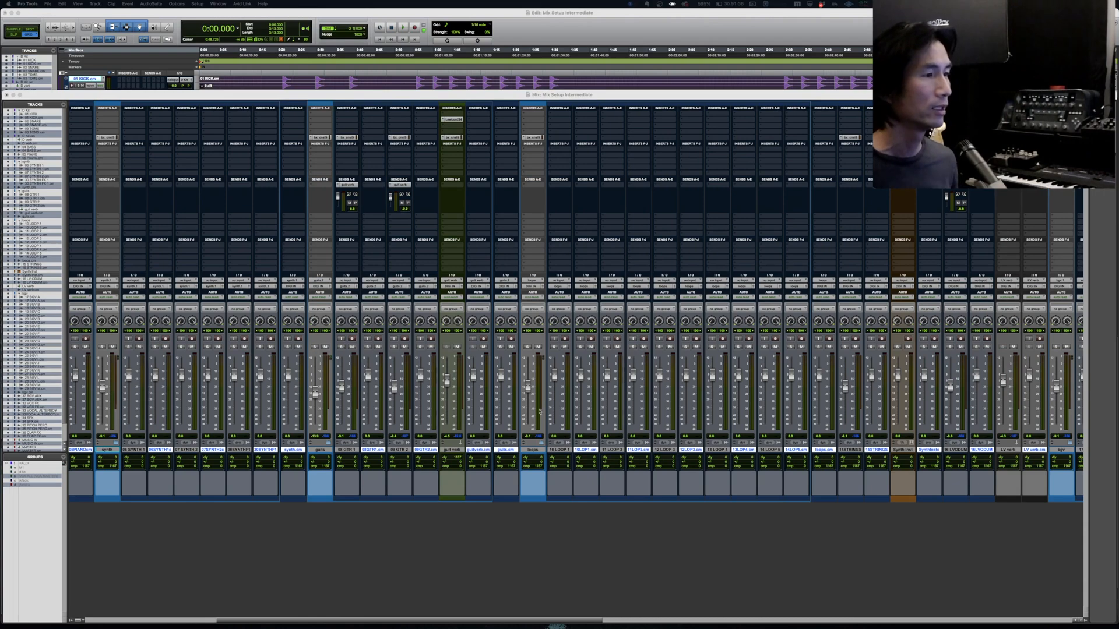
- Move the committed tracks into a new basic folder named Rend Mix
scroll(479, 579, left, 5)
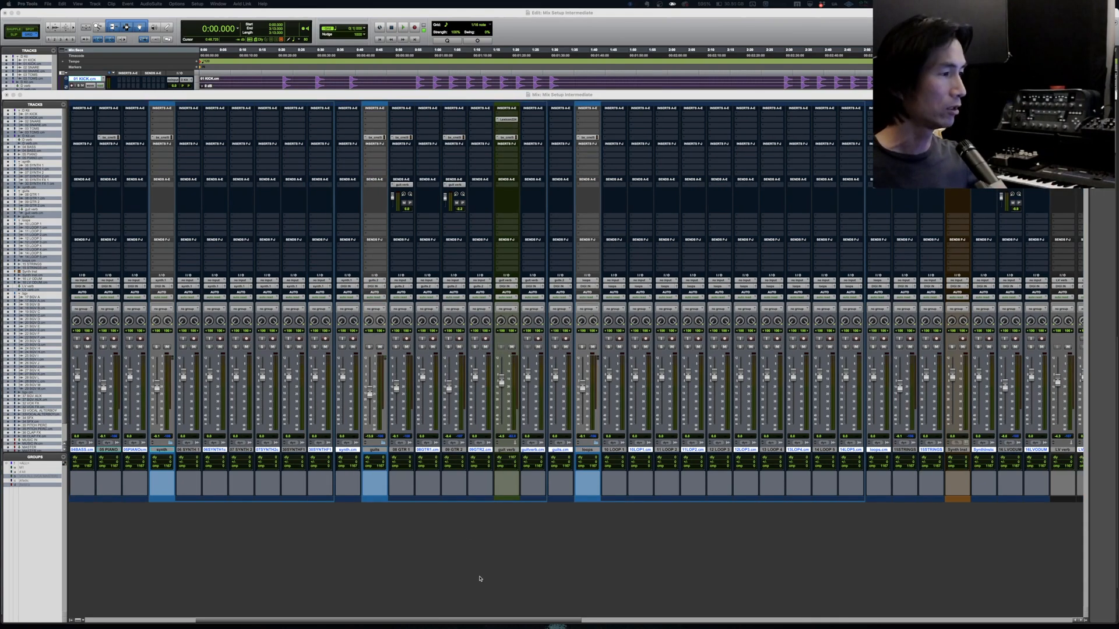
scroll(480, 578, left, 1)
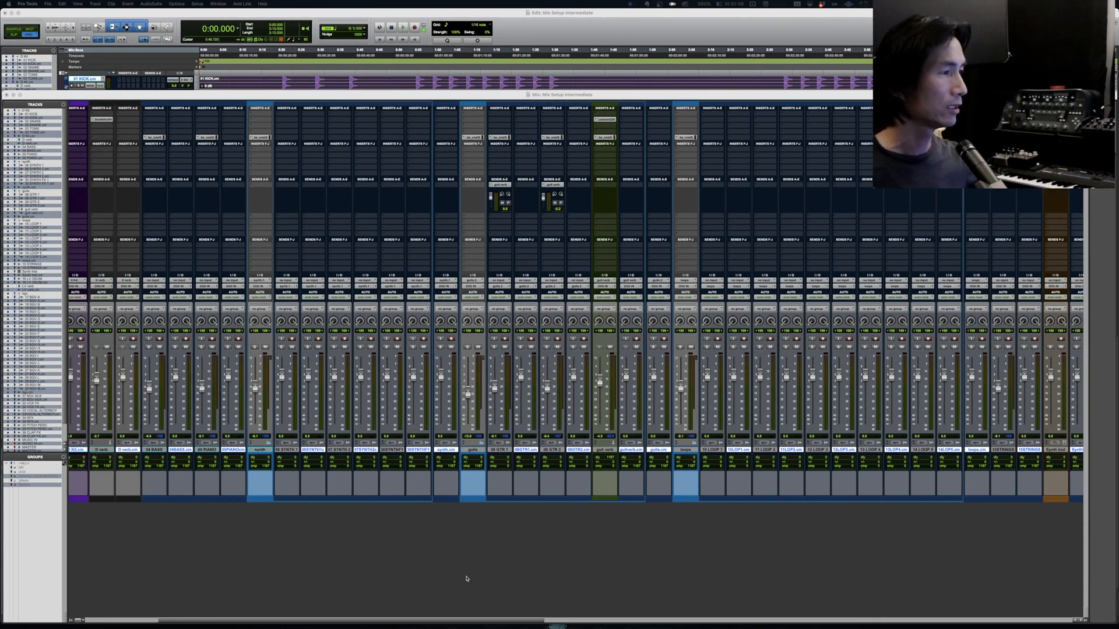
click(433, 577)
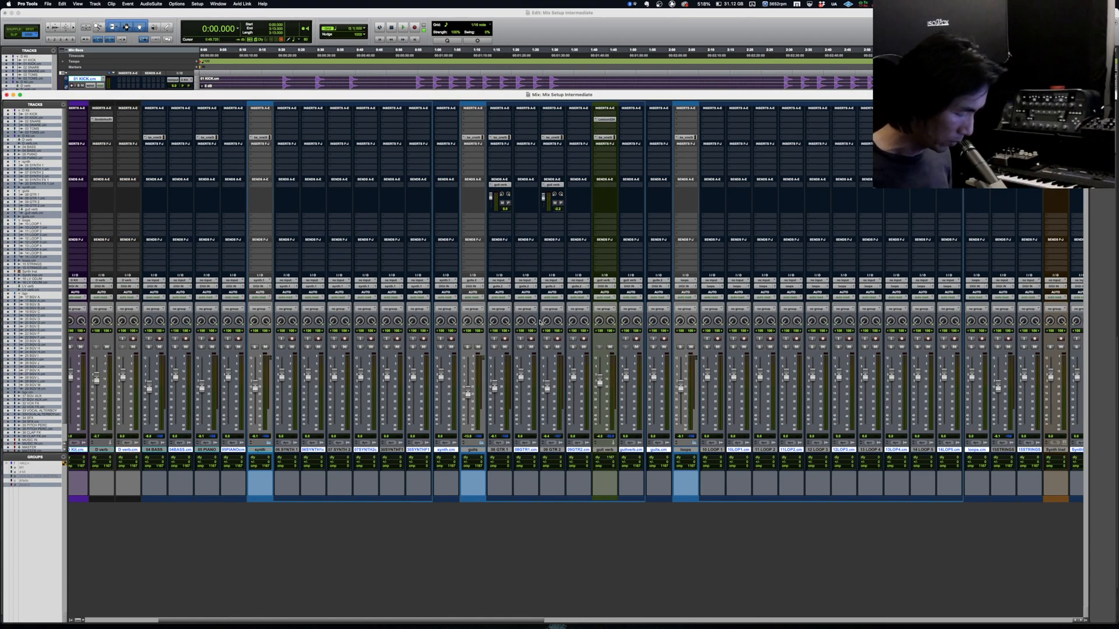
key(shift)
key(alt+shift+super)
key(alt+shift+super)
key(alt+shift+super+n)
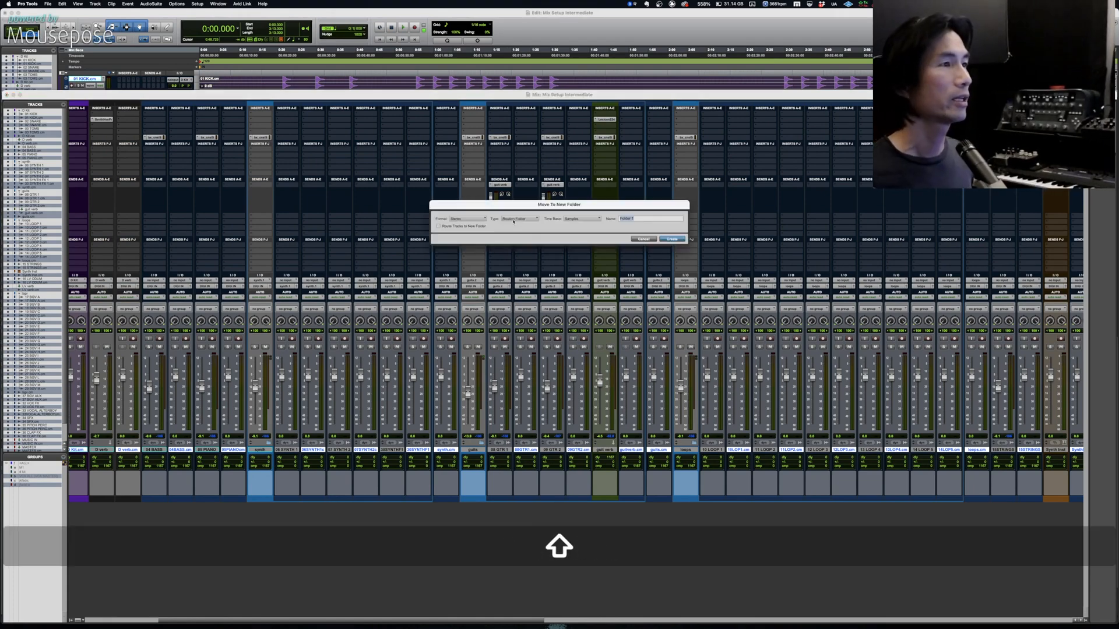
click(513, 220)
click(517, 229)
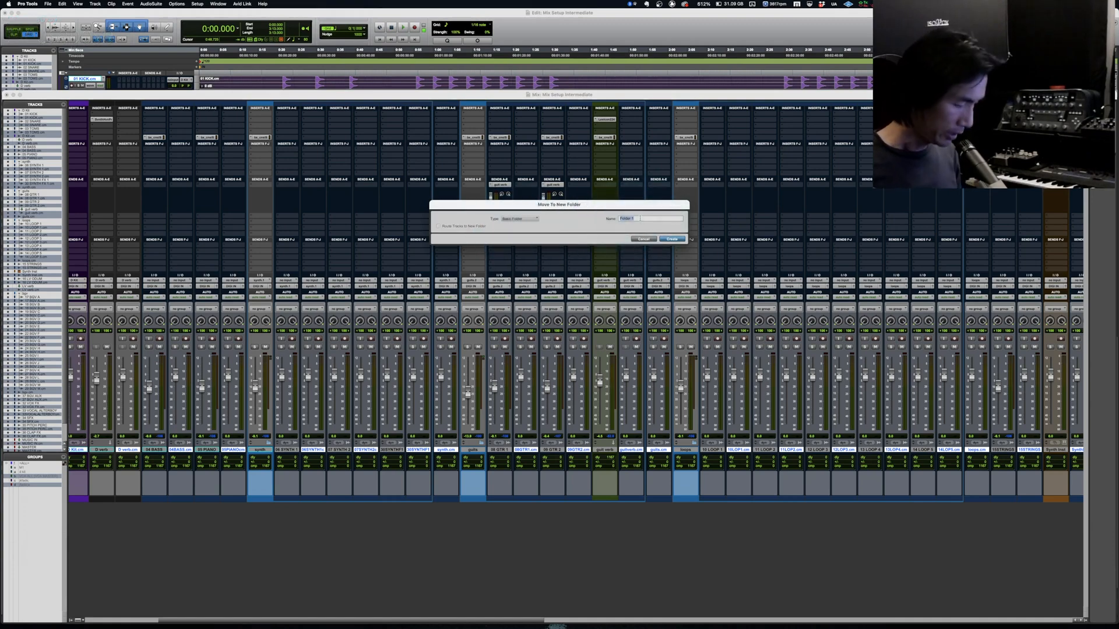
text(Rend)
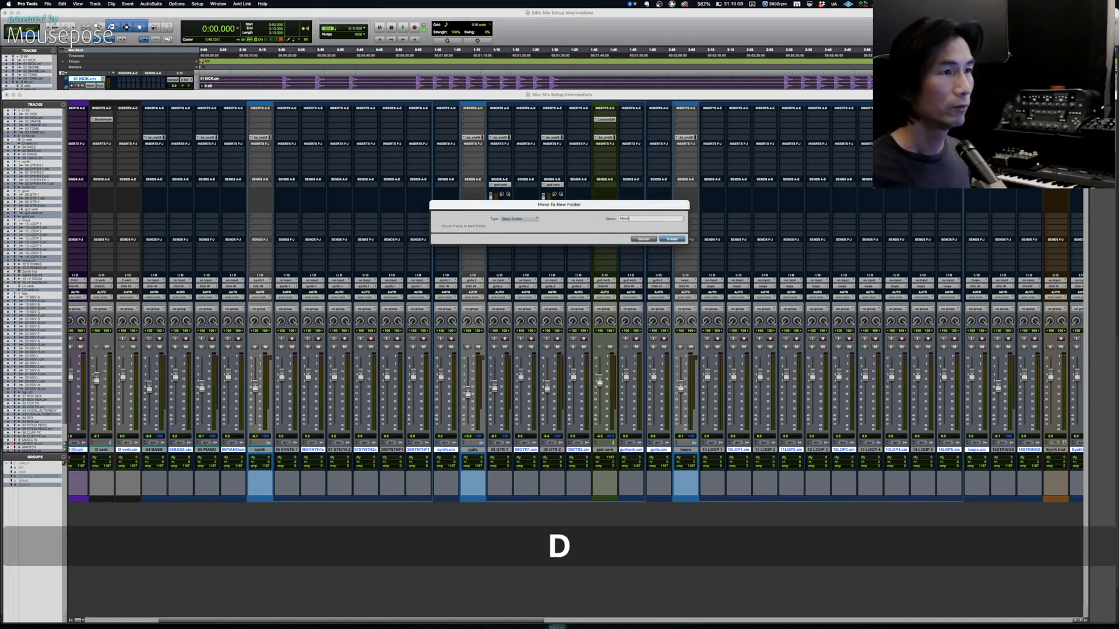
text( Mix)
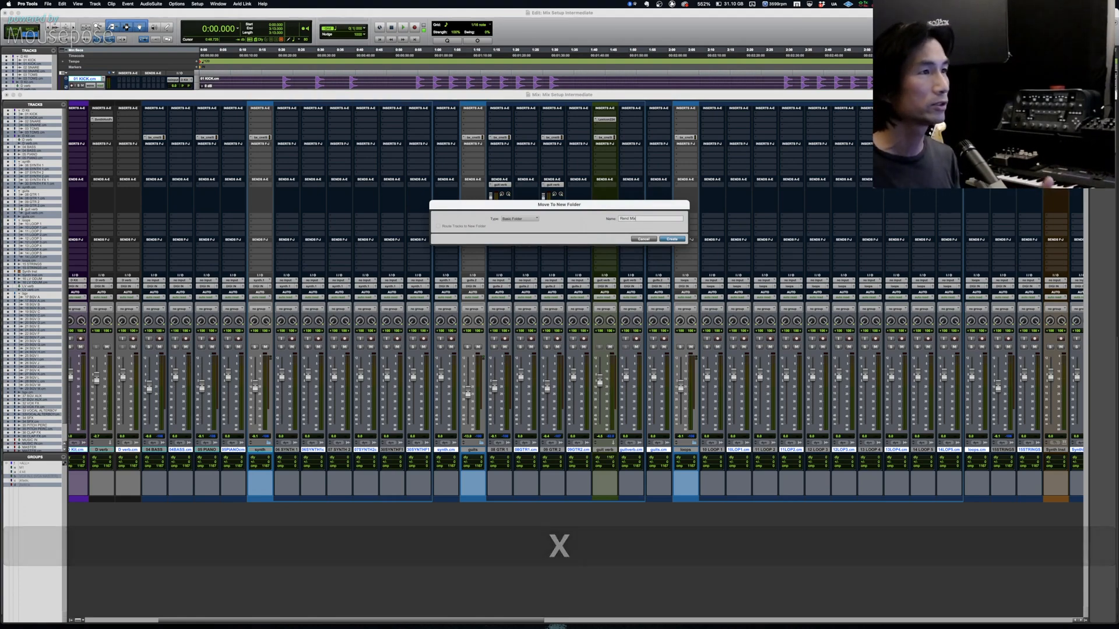
click(672, 239)
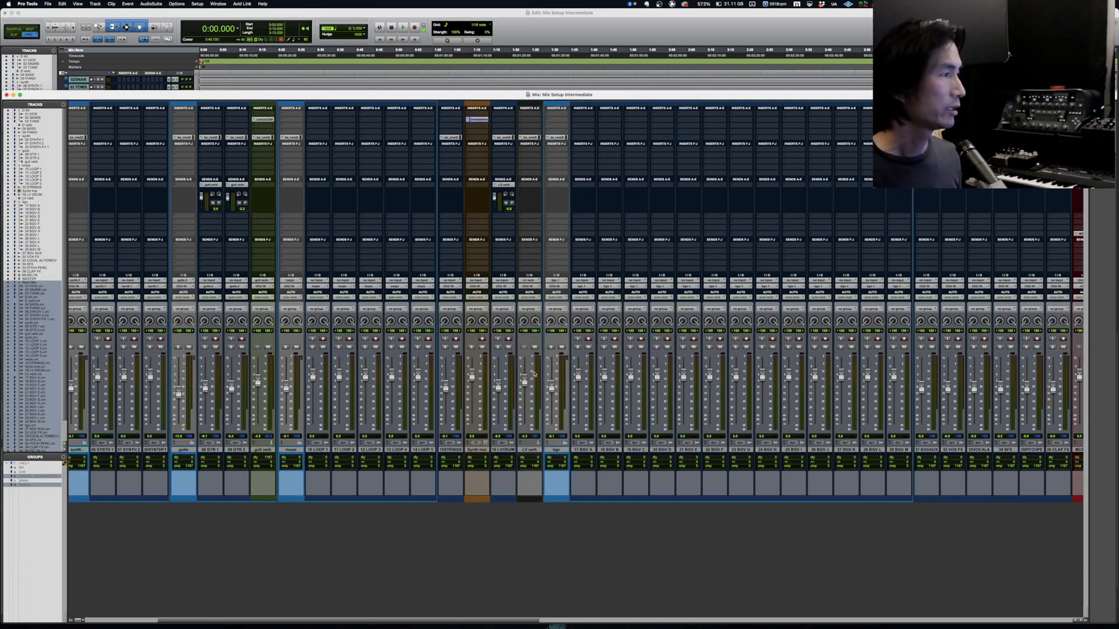
- Select the Rend Mix folder track in the Mix window and collapse it
drag(594, 620, 639, 585)
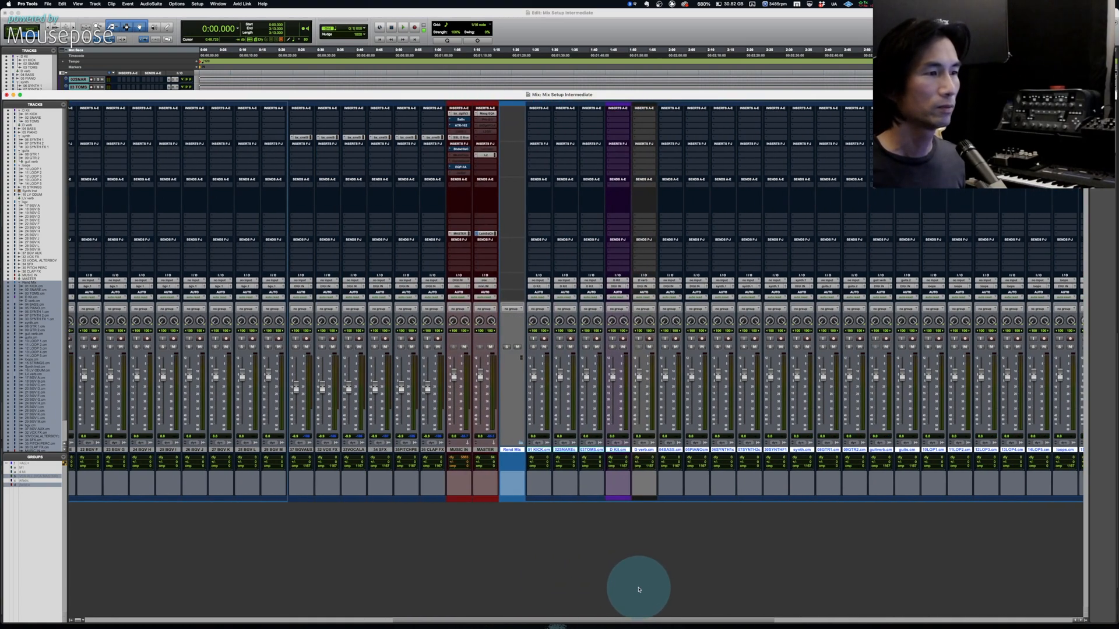
click(512, 450)
click(511, 452)
super+click(512, 452)
super+click(511, 452)
key(shift+f)
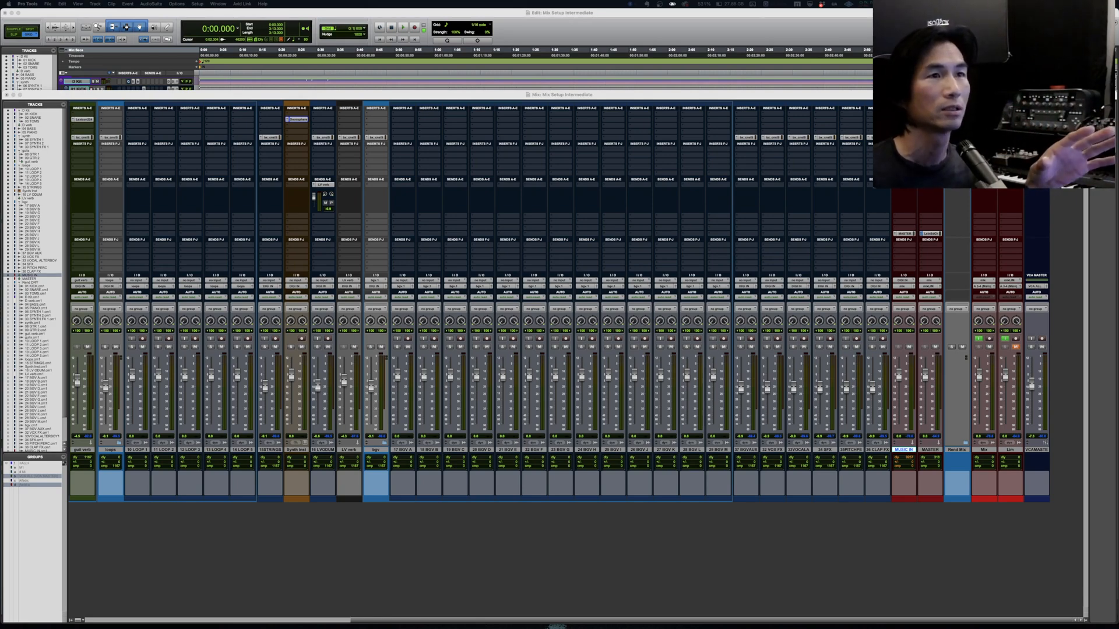
- Move the MUSIC IN track beside the LV verb track and view its first insert, the bx_digital V3 equalizer
drag(907, 449, 373, 460)
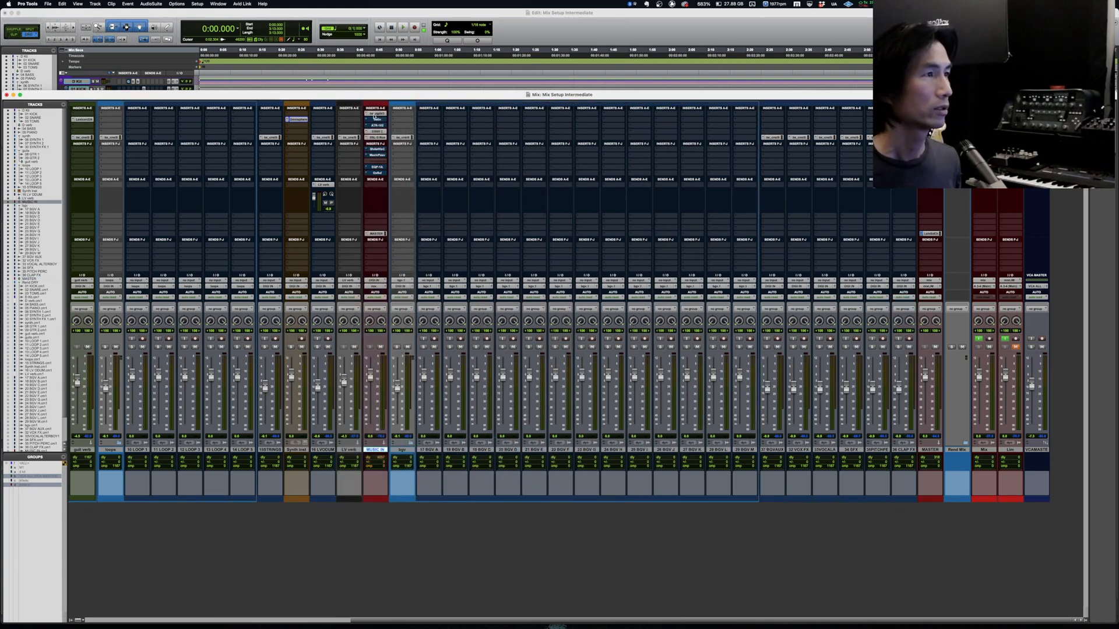
click(374, 115)
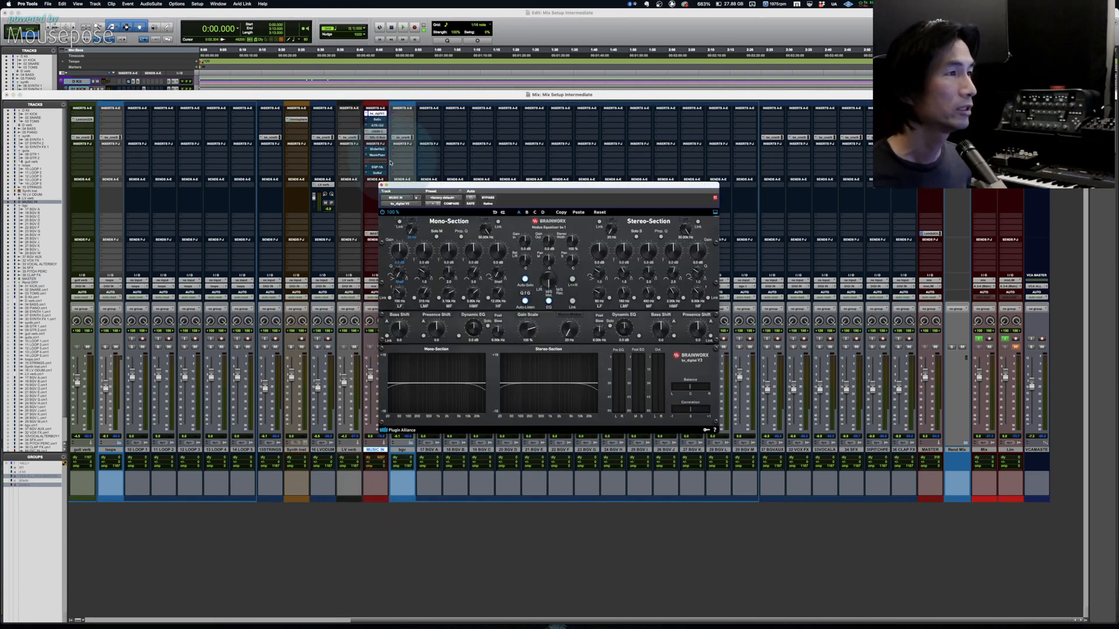
click(381, 185)
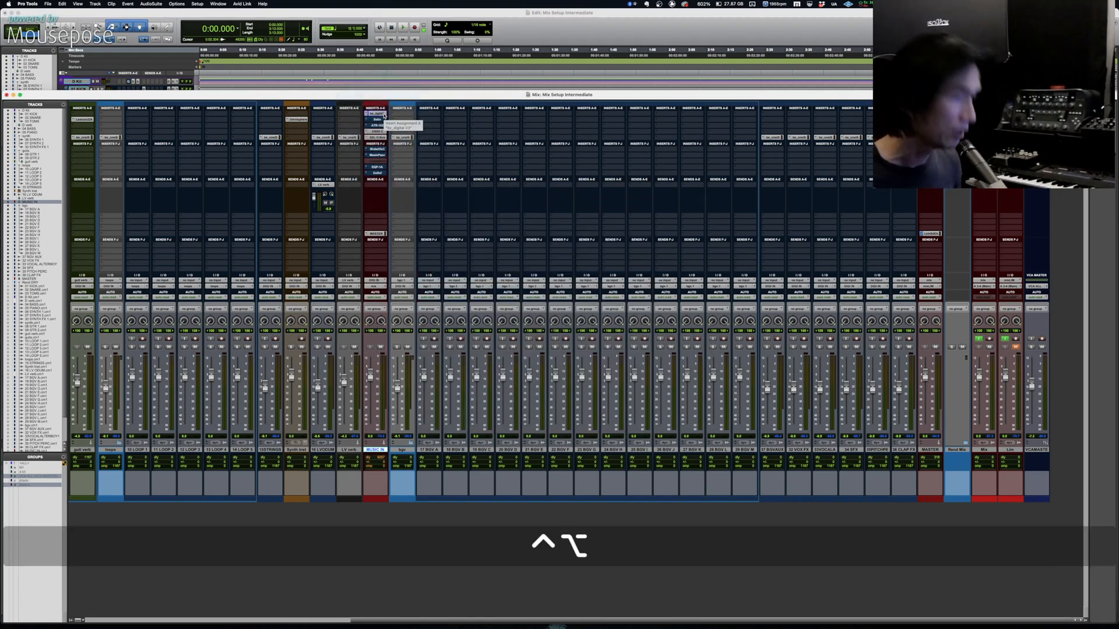
- Make the plug-ins in insert slots A to G, I and J inactive across all tracks, working from the MUSIC IN track's inserts
ctrl+alt+super+click(375, 114)
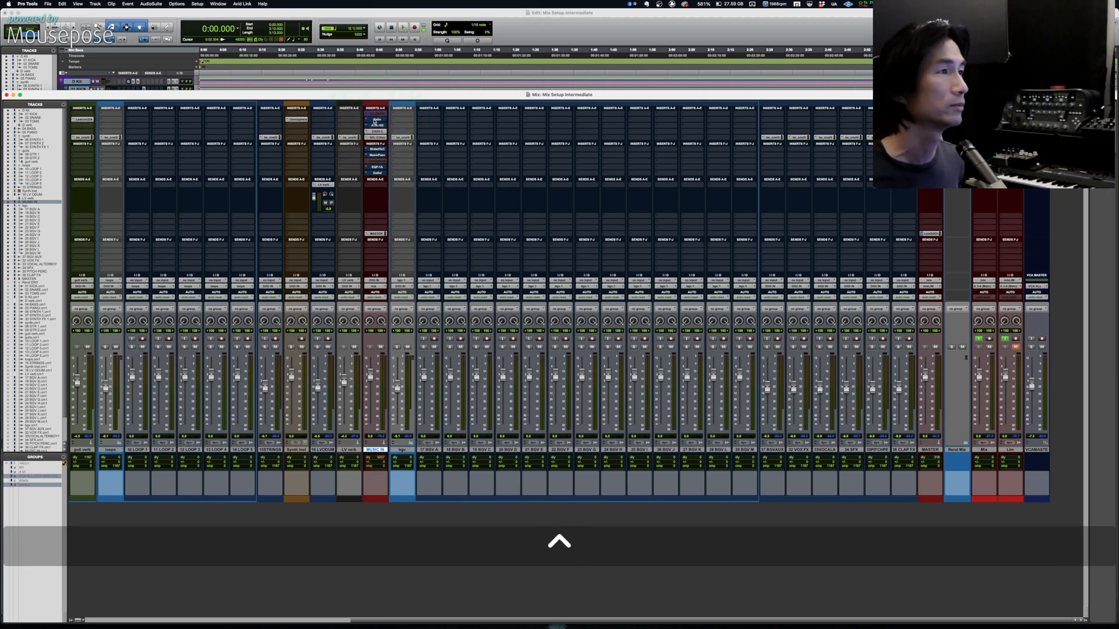
ctrl+alt+super+click(375, 121)
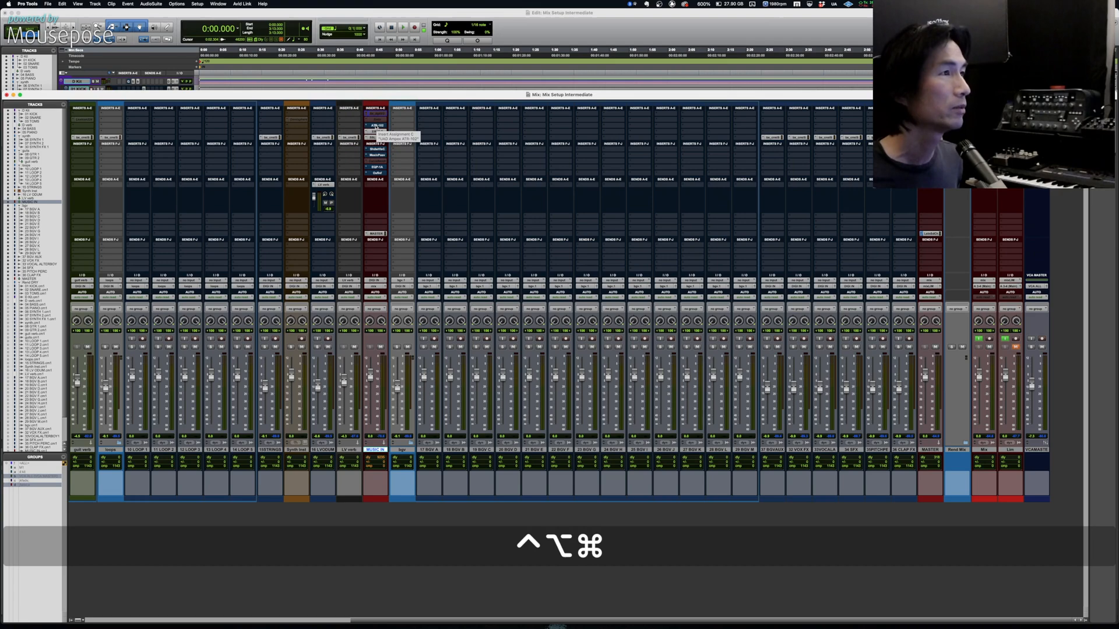
ctrl+alt+super+click(376, 126)
ctrl+alt+super+click(376, 130)
ctrl+alt+super+click(376, 138)
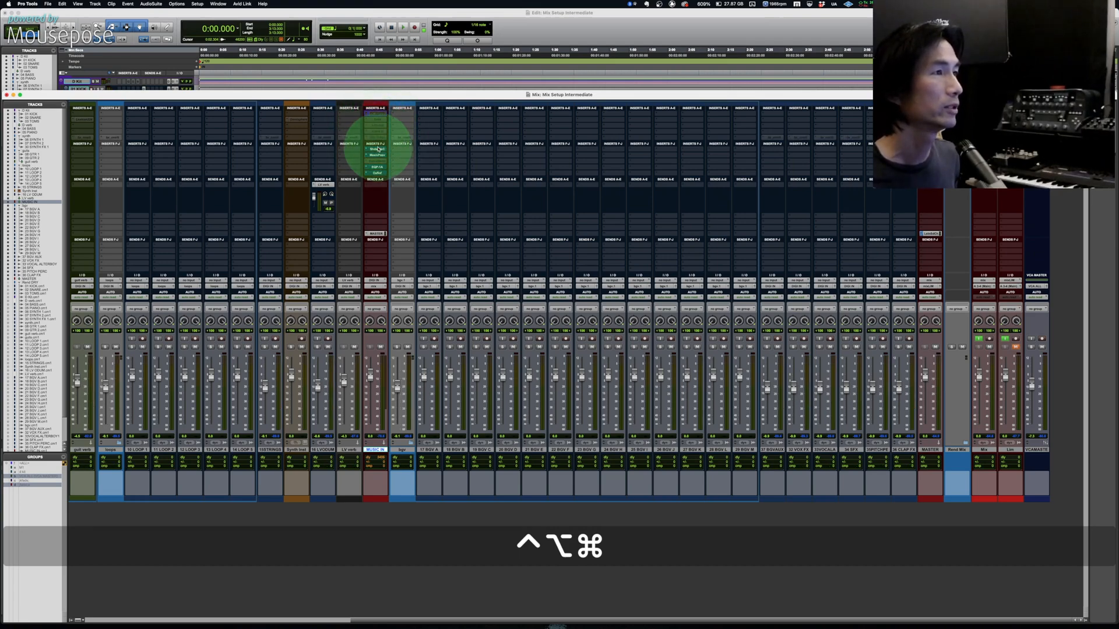
ctrl+alt+super+click(377, 149)
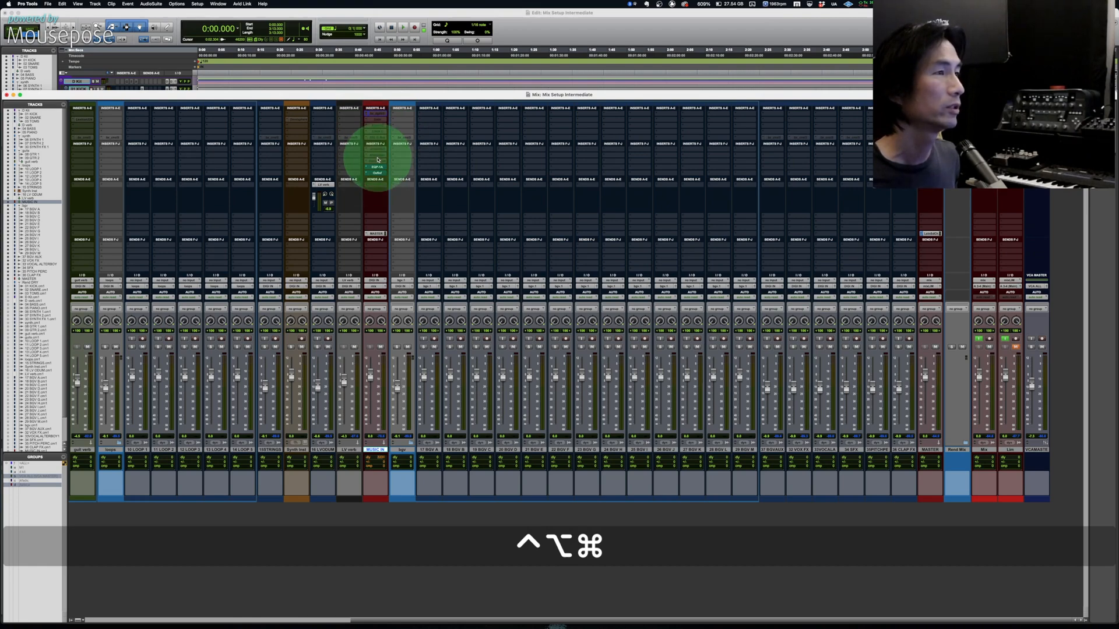
ctrl+alt+super+click(377, 155)
ctrl+alt+super+click(376, 167)
ctrl+alt+super+click(377, 173)
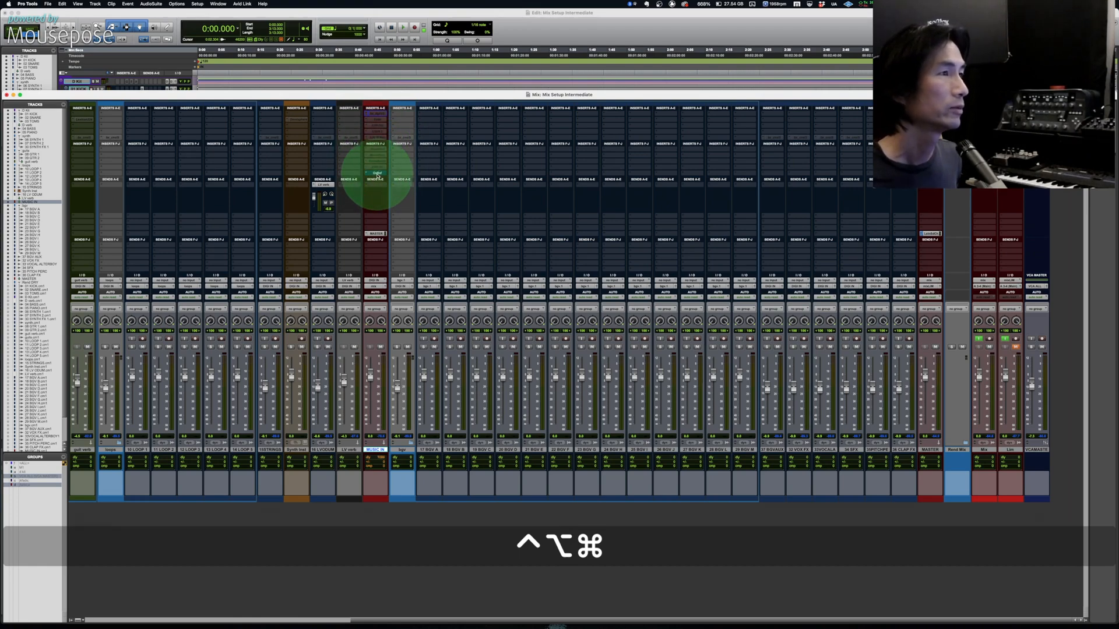
- Select all tracks from the D Kit folder through the MASTER track again in the Mix window
scroll(667, 540, left, 10)
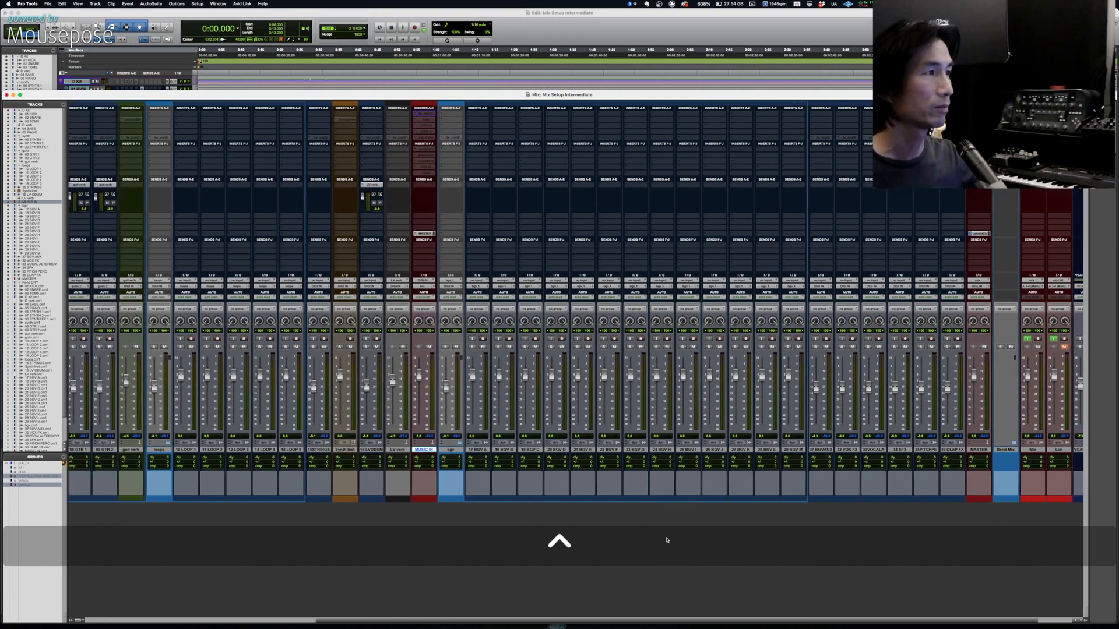
scroll(667, 540, right, 10)
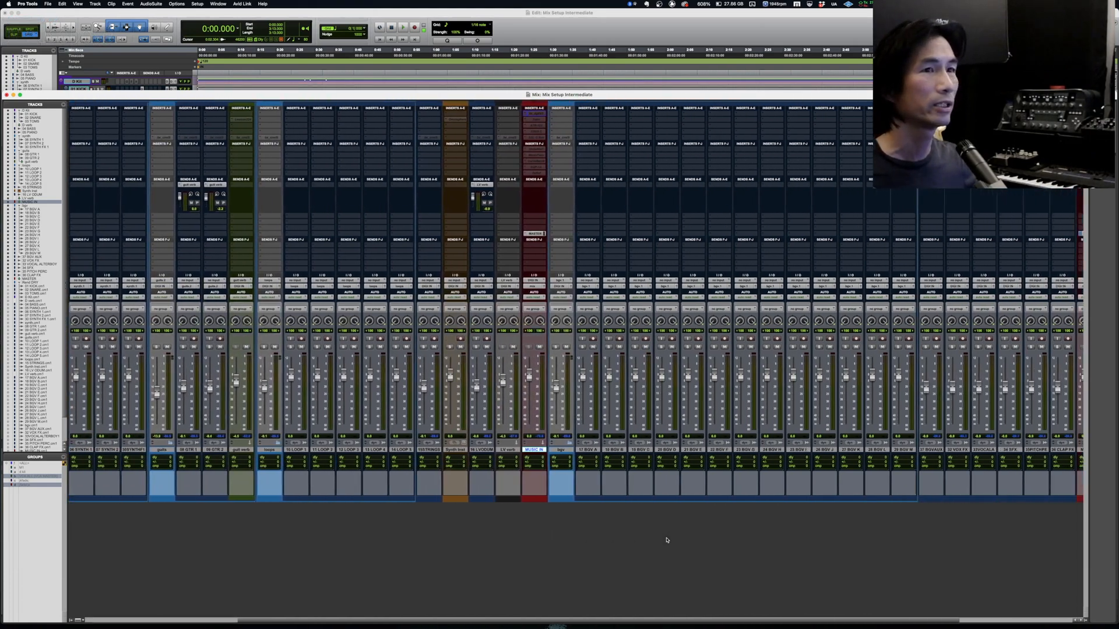
scroll(667, 541, left, 10)
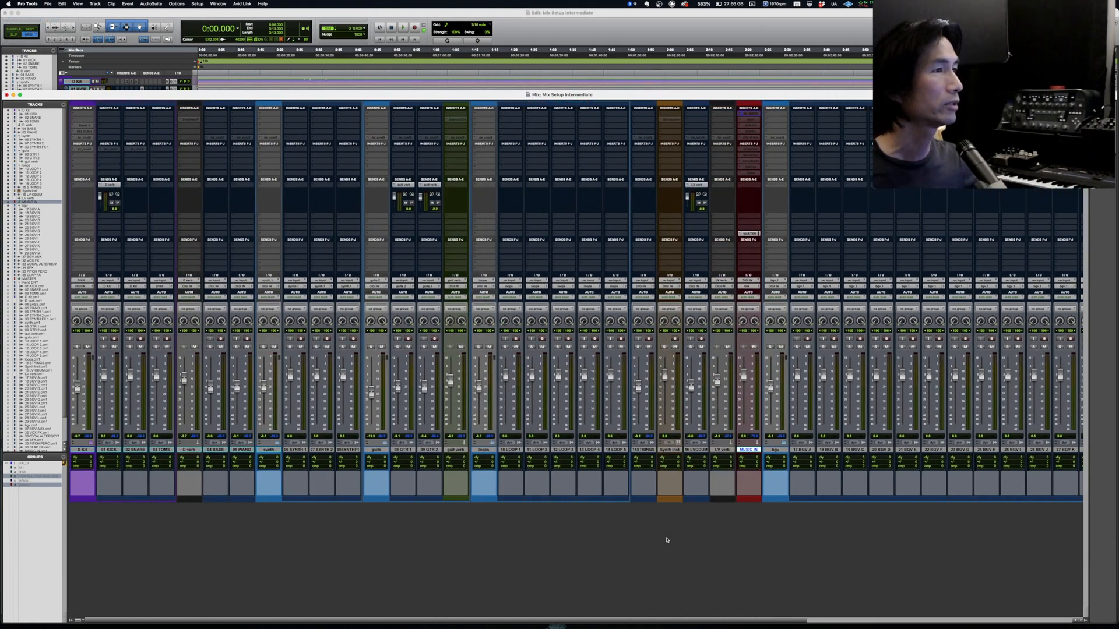
scroll(668, 540, right, 10)
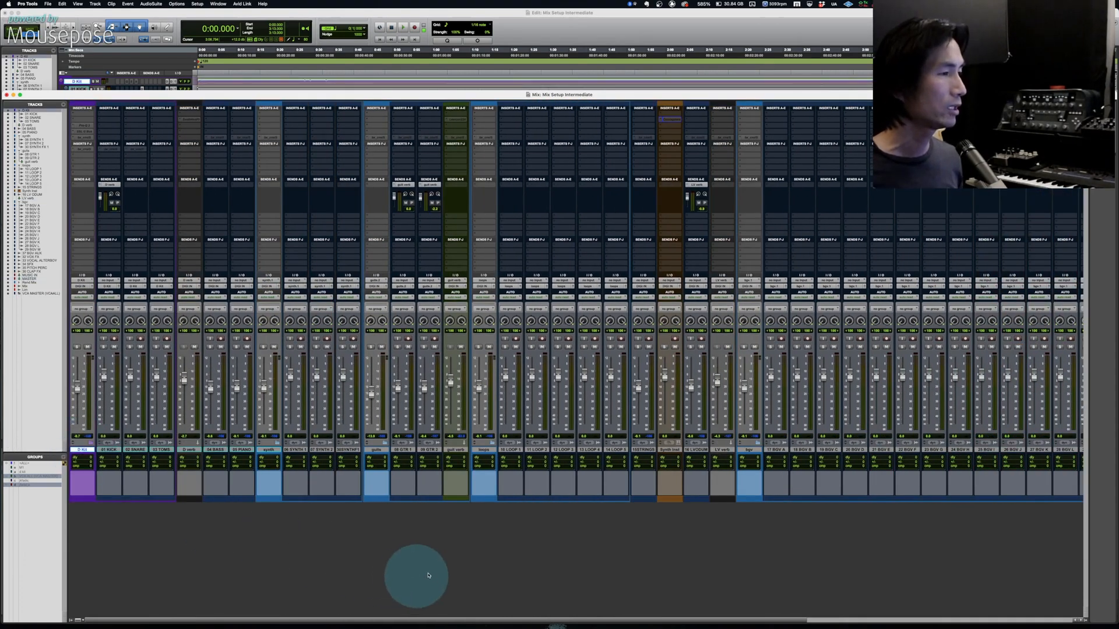
scroll(637, 544, right, 10)
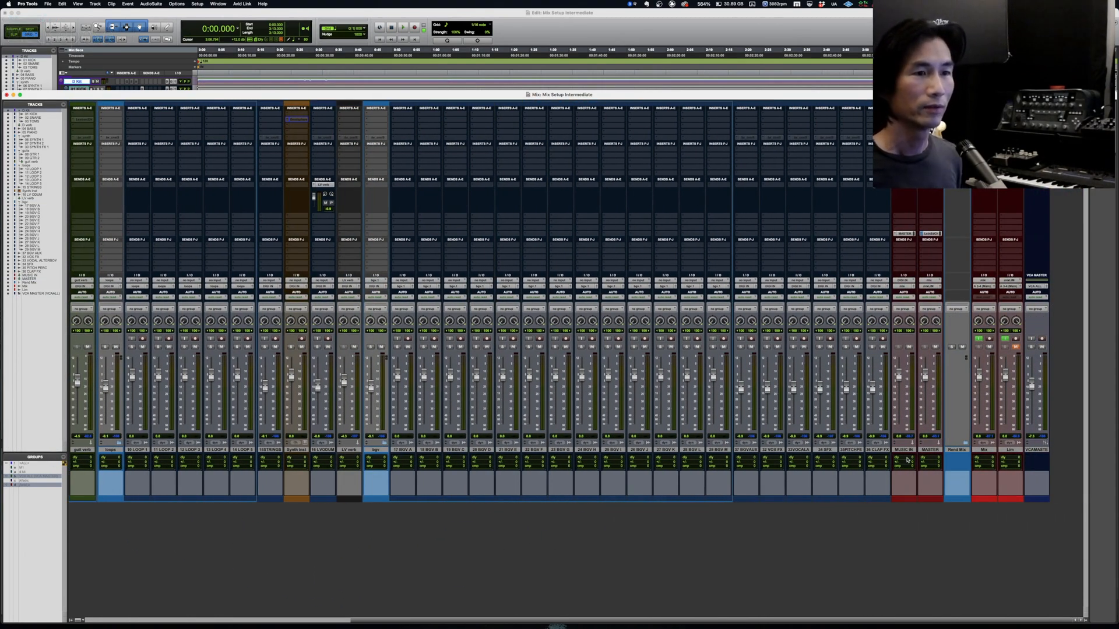
key(shift)
shift+click(930, 451)
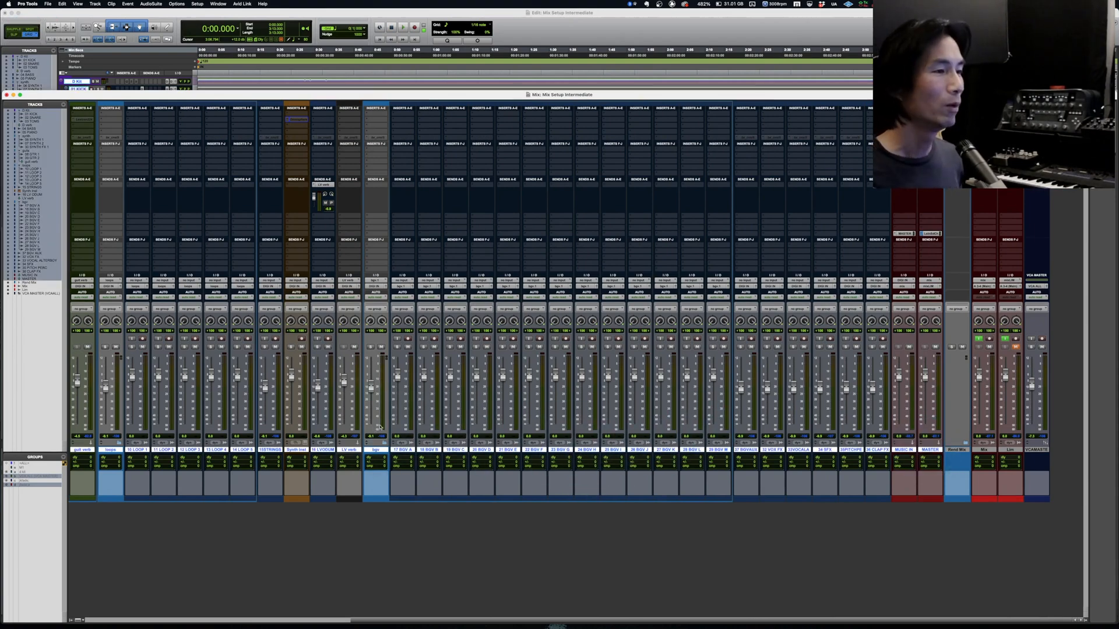
- Commit the selected tracks over the edit selection, without rendering volume and mute or pan automation
ctrl+click(188, 451)
click(212, 493)
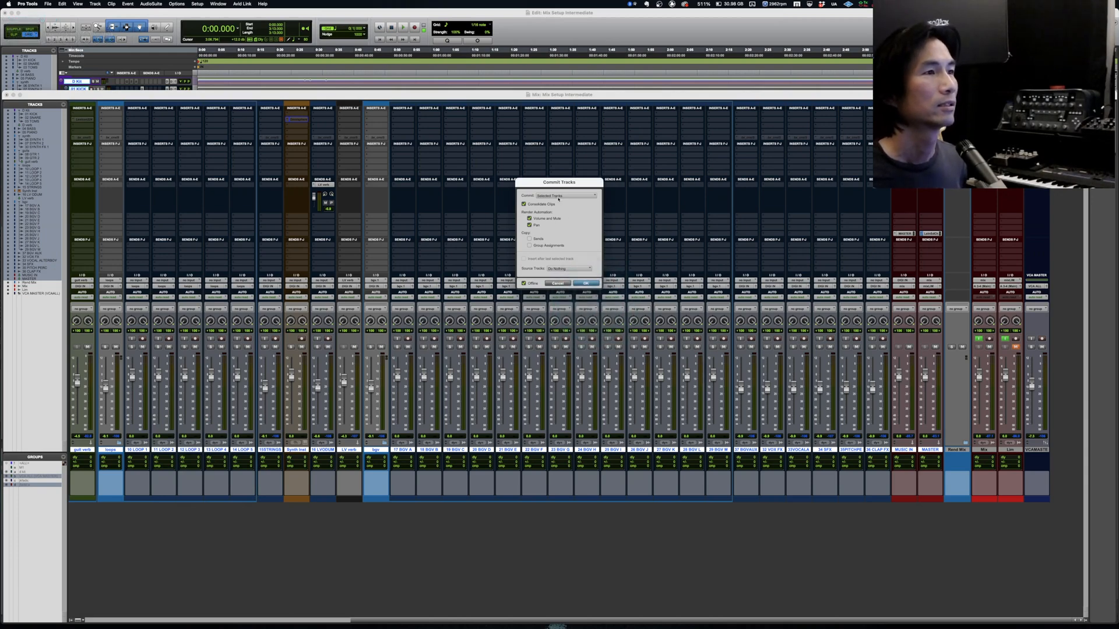
click(558, 196)
click(557, 204)
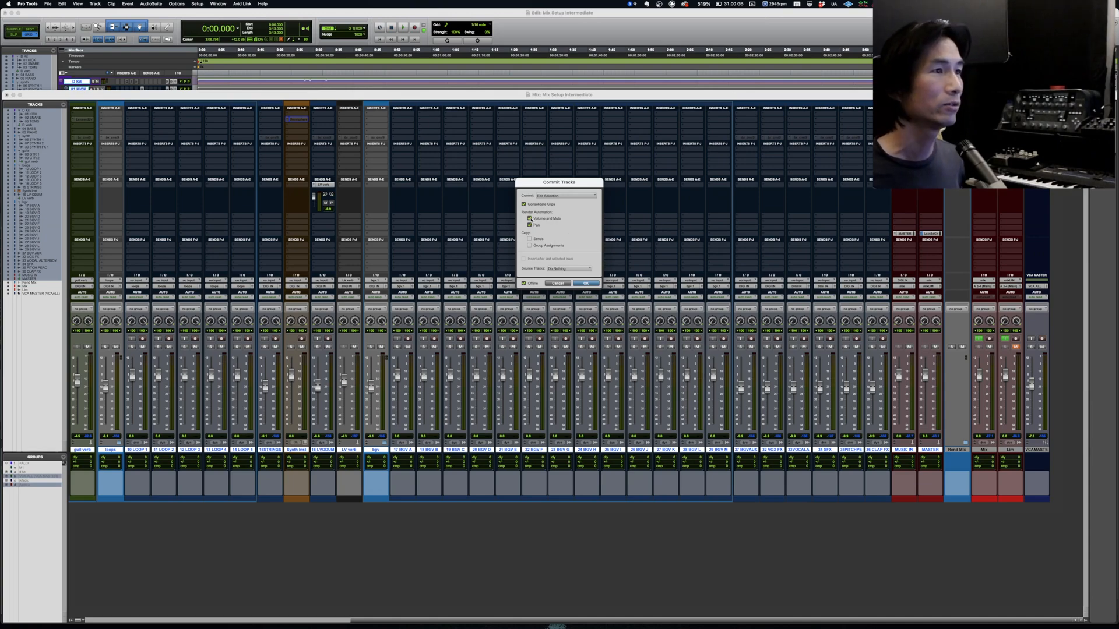
click(529, 219)
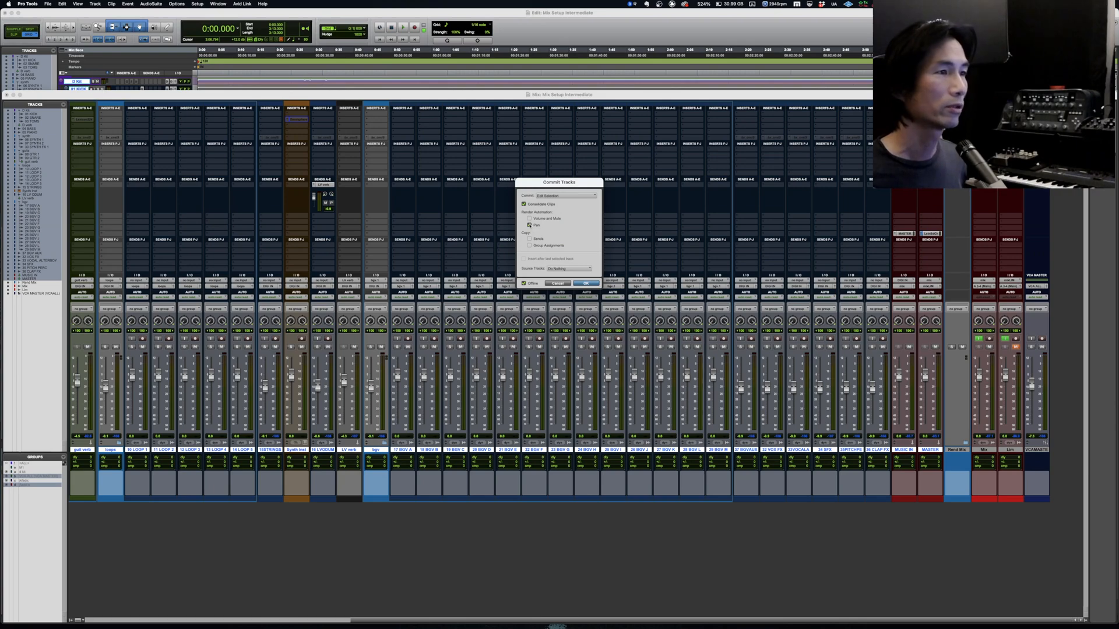
click(529, 225)
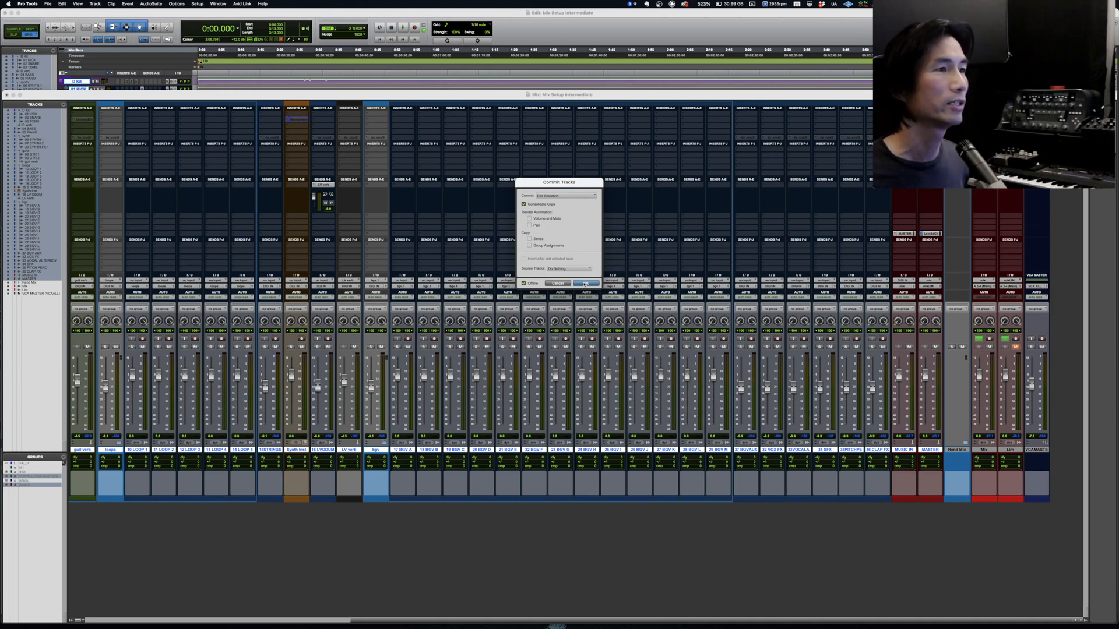
click(585, 283)
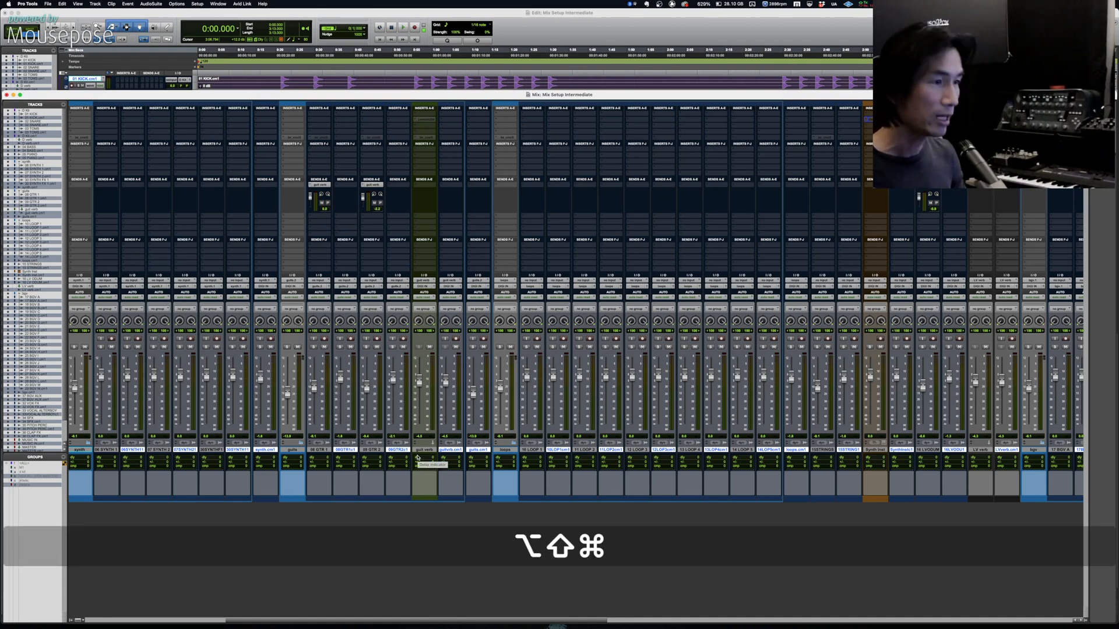
- Move the newly committed tracks into a new basic folder named Rend DRY and collapse that folder
key(alt+shift+super+n)
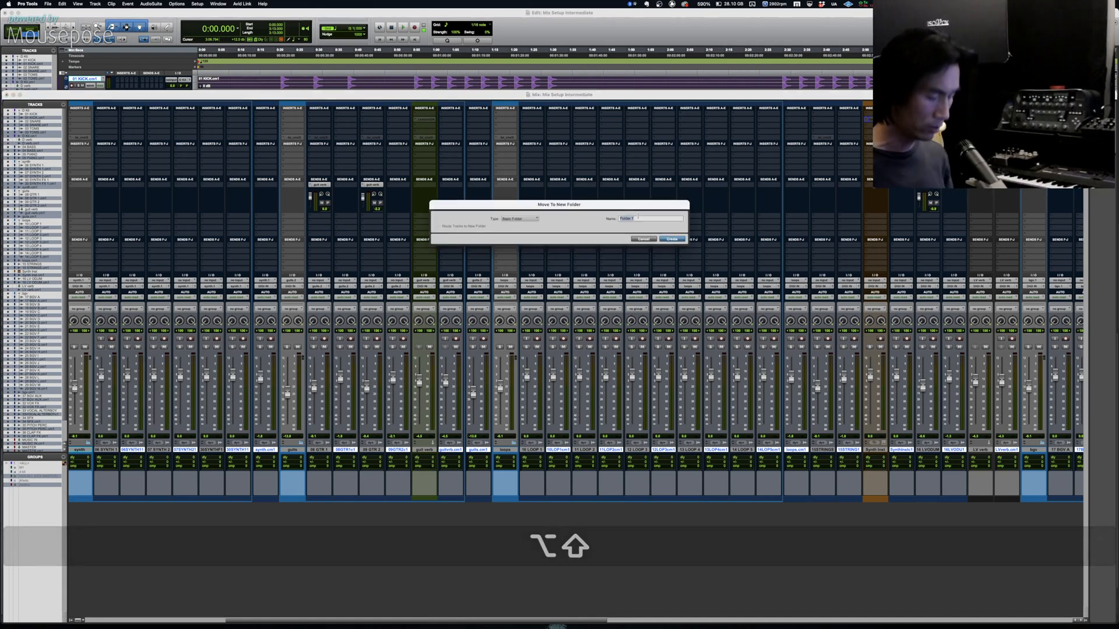
text(Drint DRY)
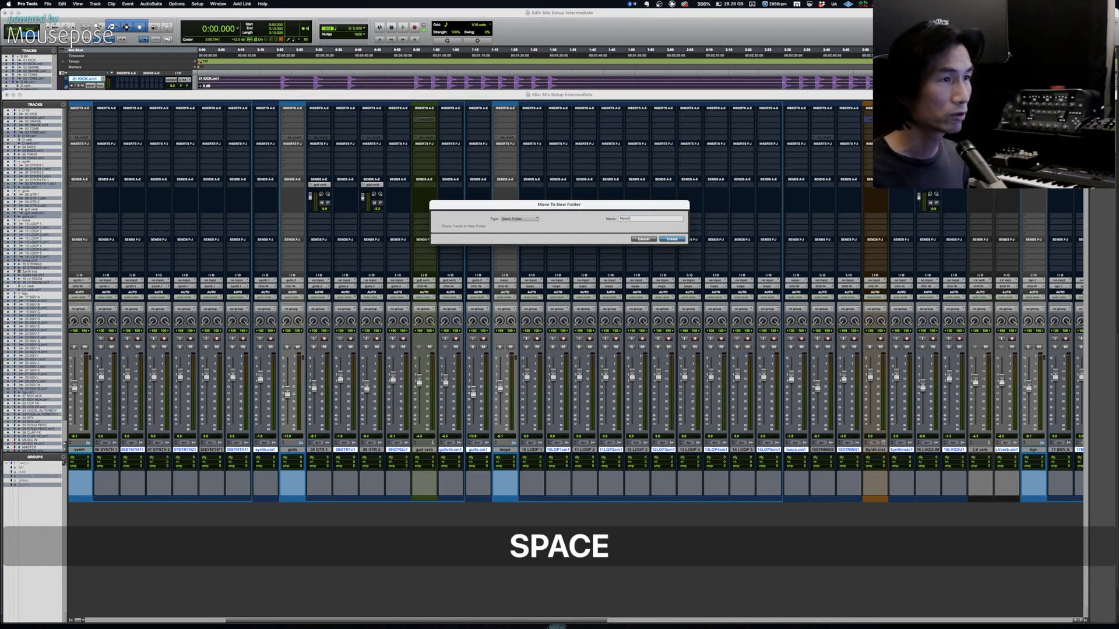
key(Return)
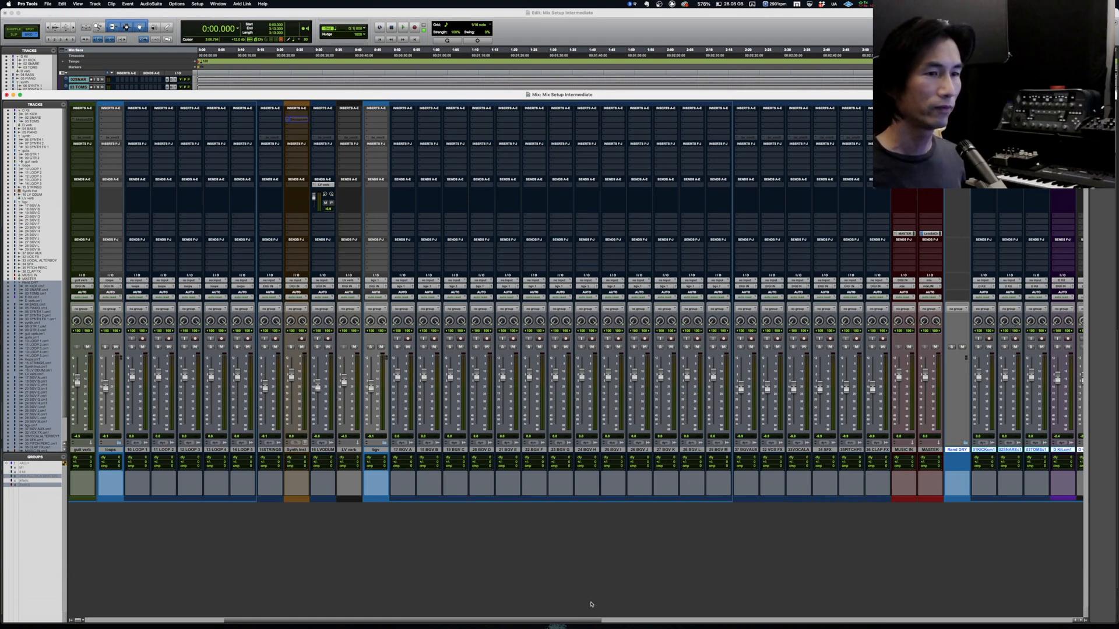
drag(548, 620, 820, 621)
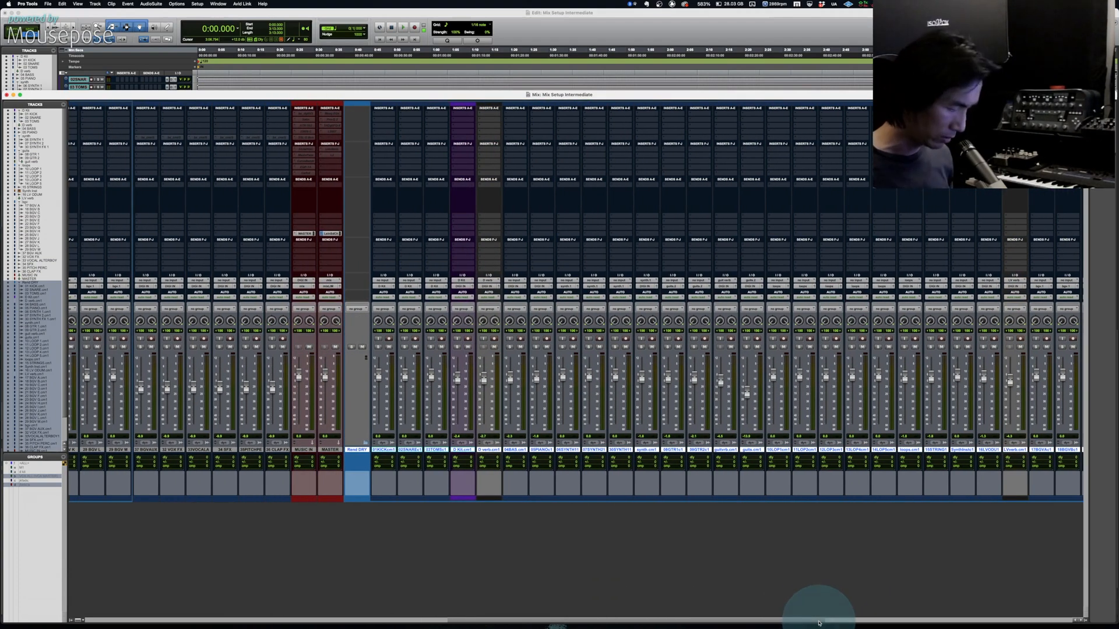
key(shift)
key(shift+f)
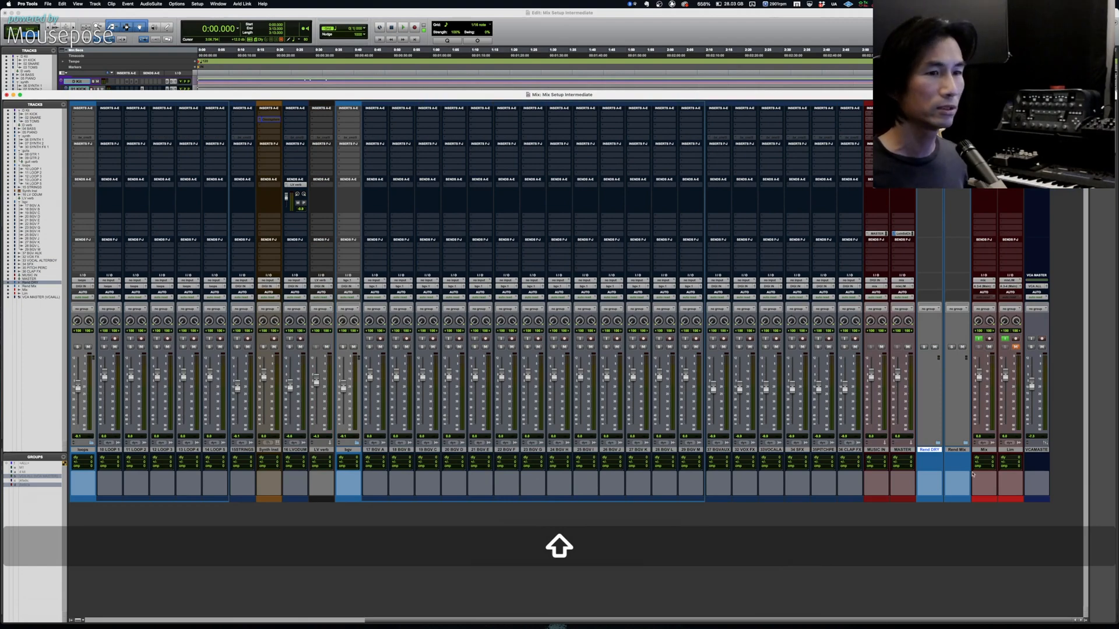
- Examine the committed tracks inside the Rend Mix and Rend DRY folders by expanding and collapsing them in the Mix window
click(956, 450)
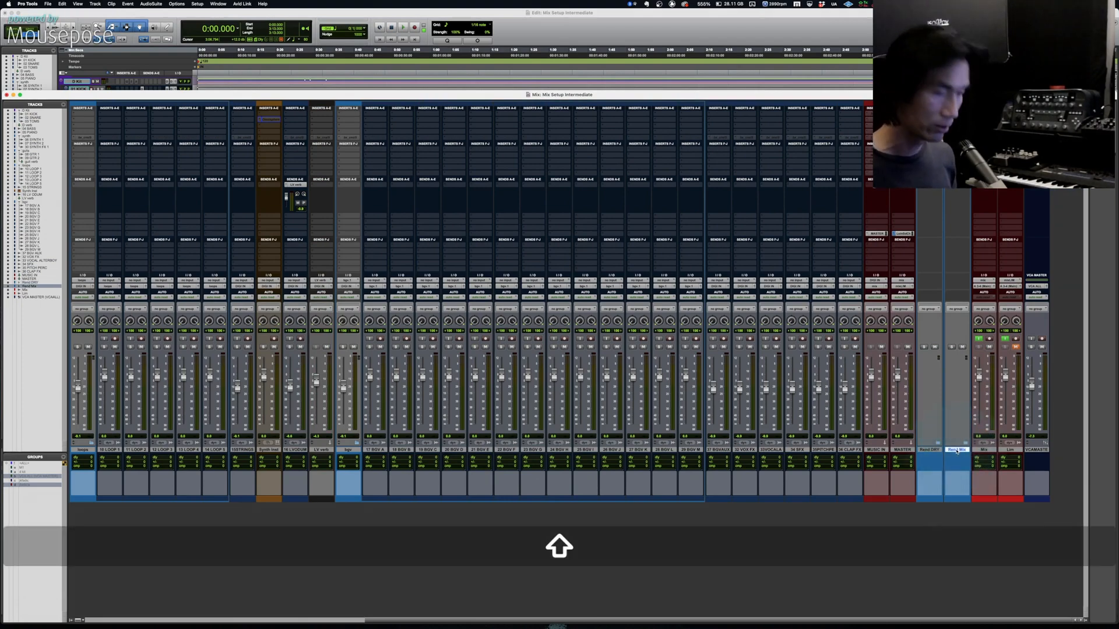
key(shift+f)
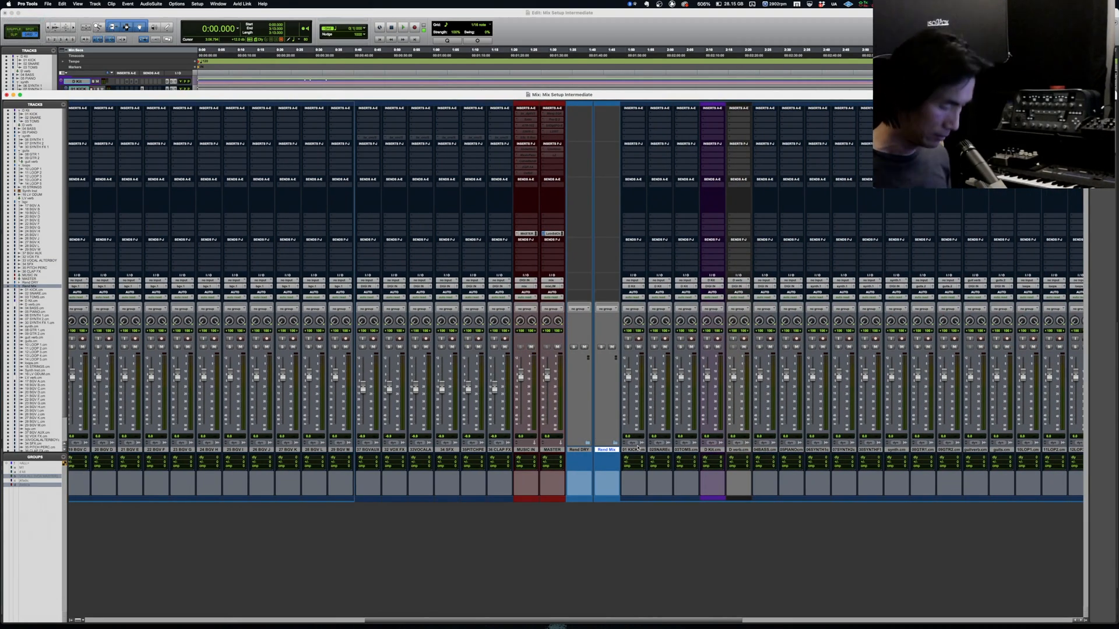
key(shift+f)
click(929, 450)
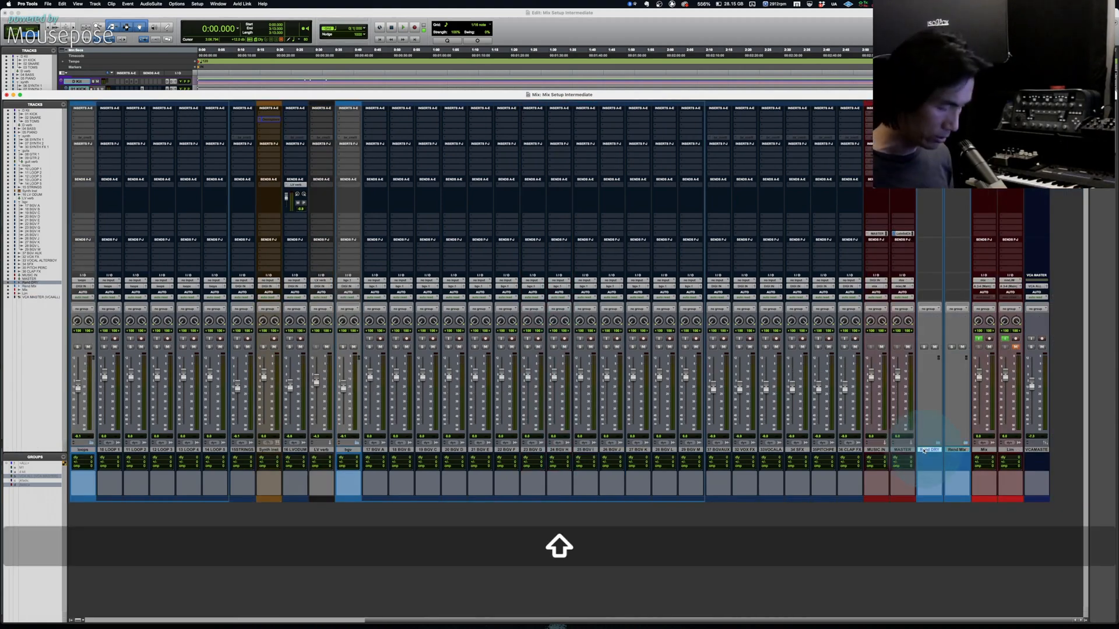
key(shift+f)
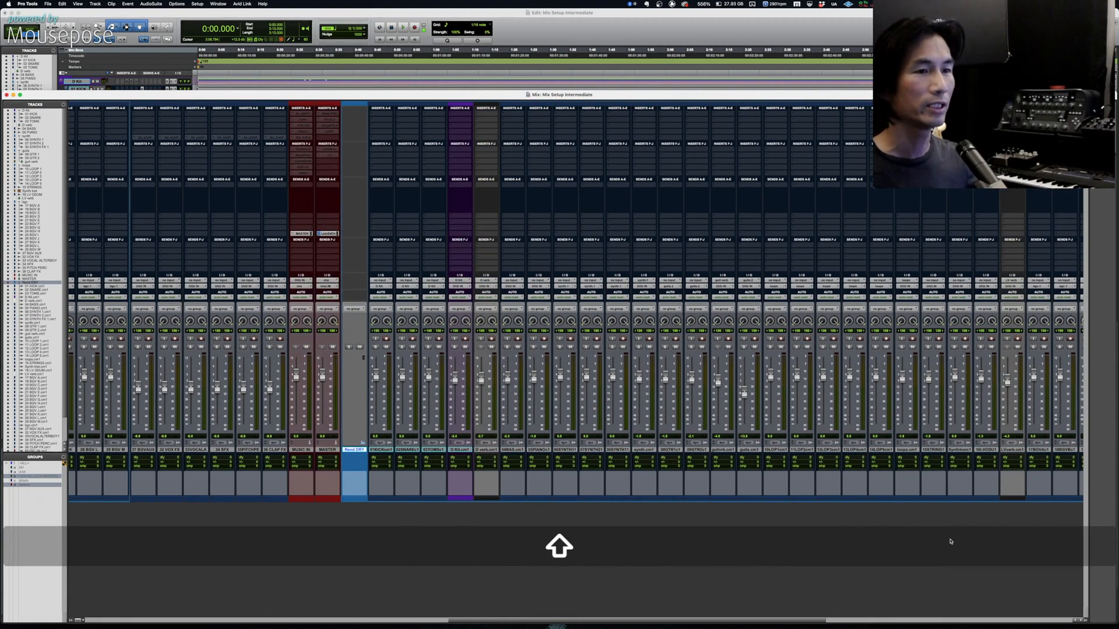
key(super+equal)
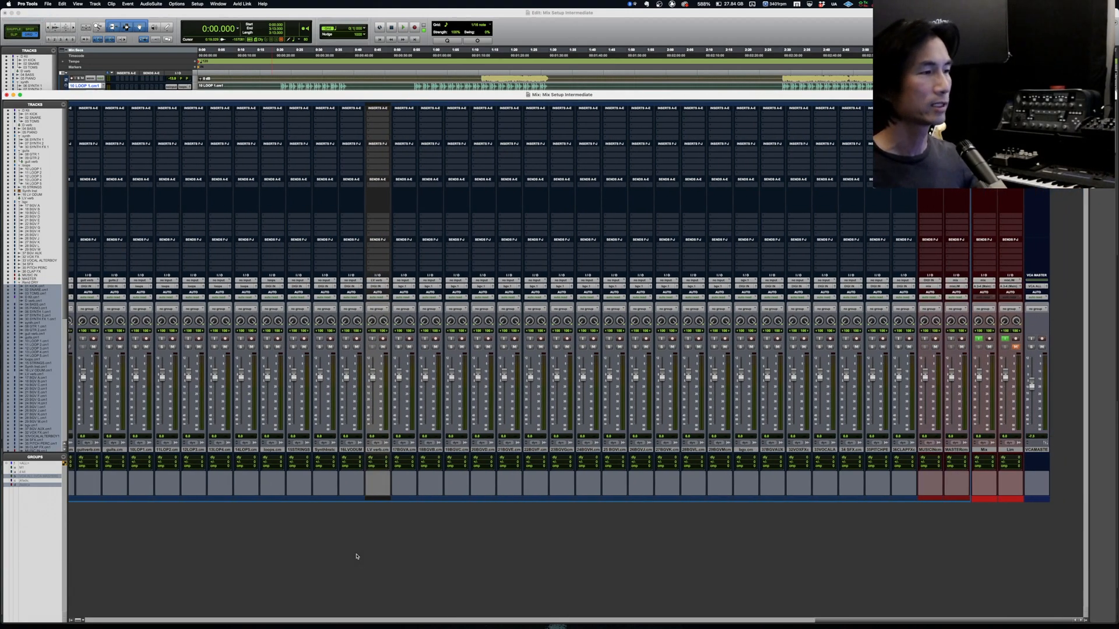
scroll(356, 557, left, 10)
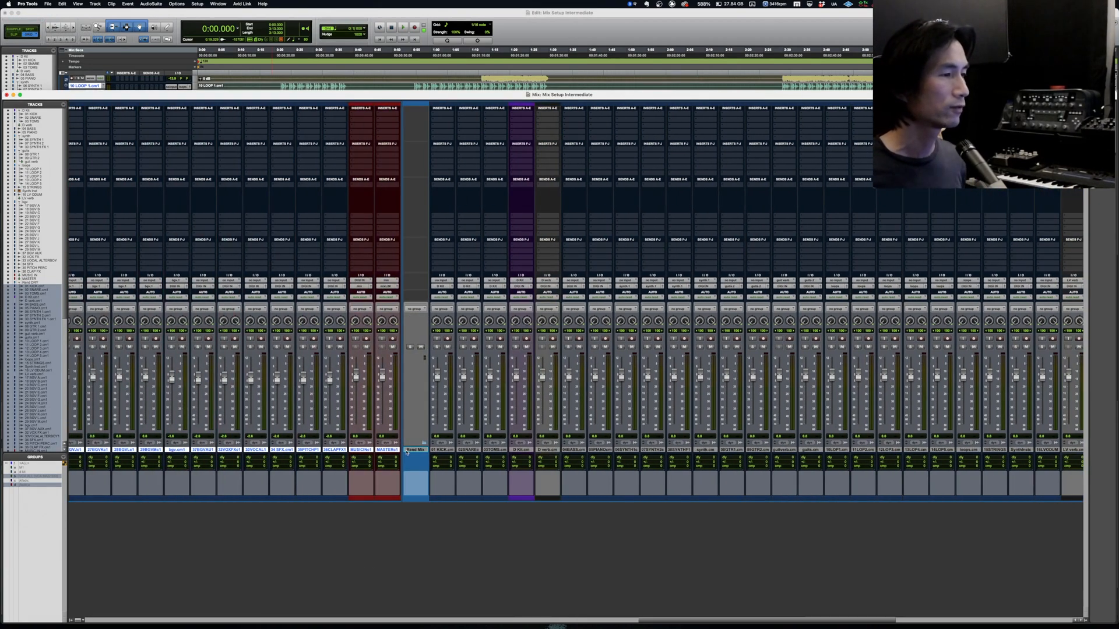
- Collapse the Rend DRY folder in the Mix window
click(416, 450)
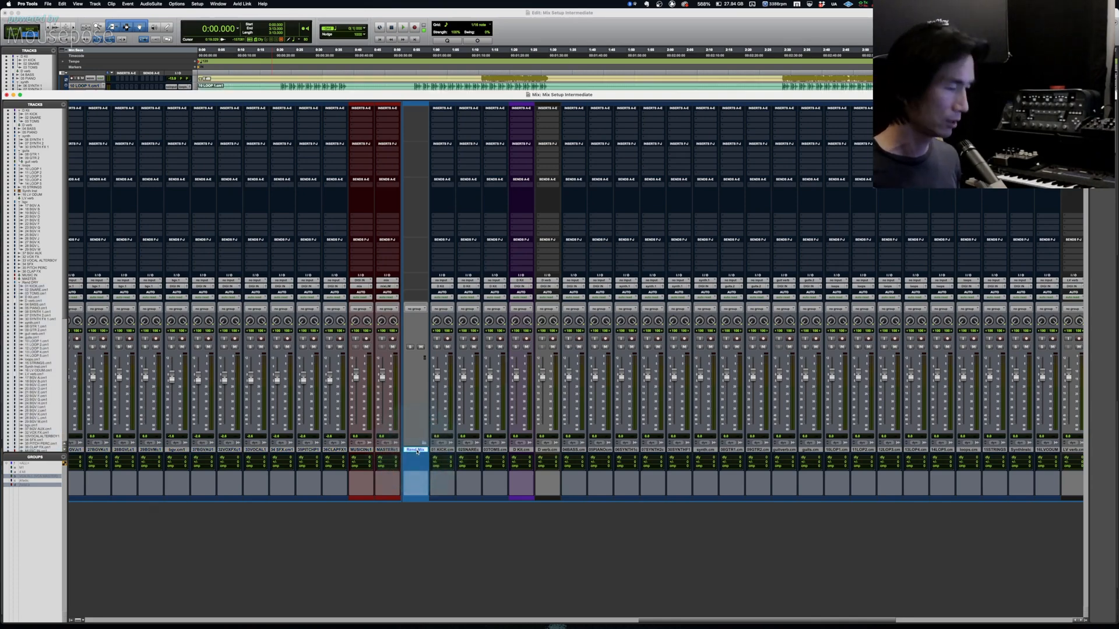
scroll(291, 537, left, 15)
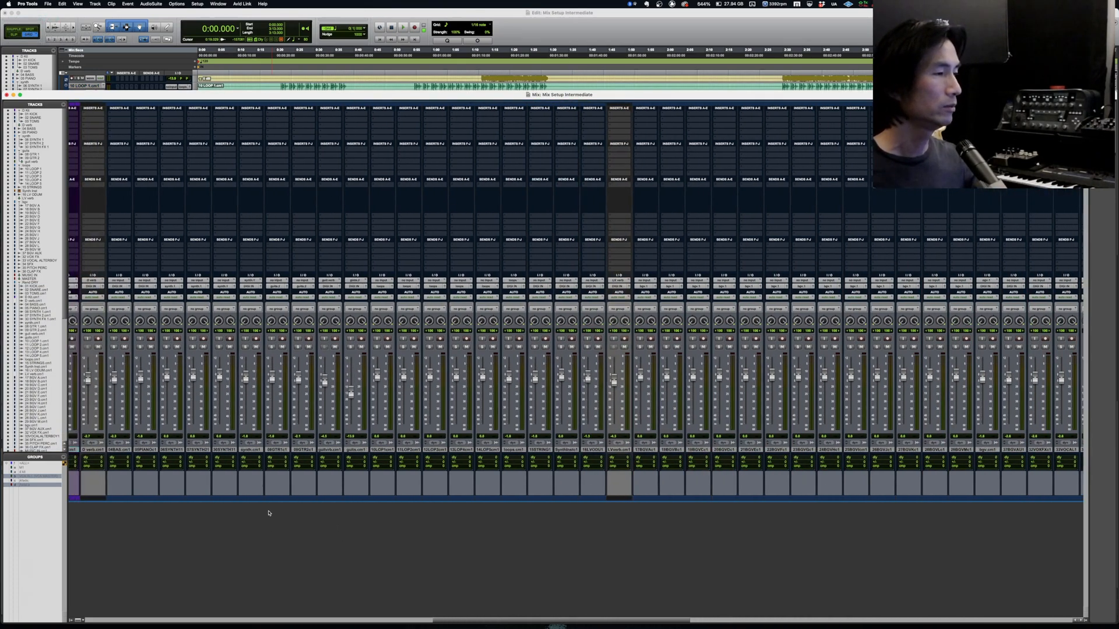
click(97, 451)
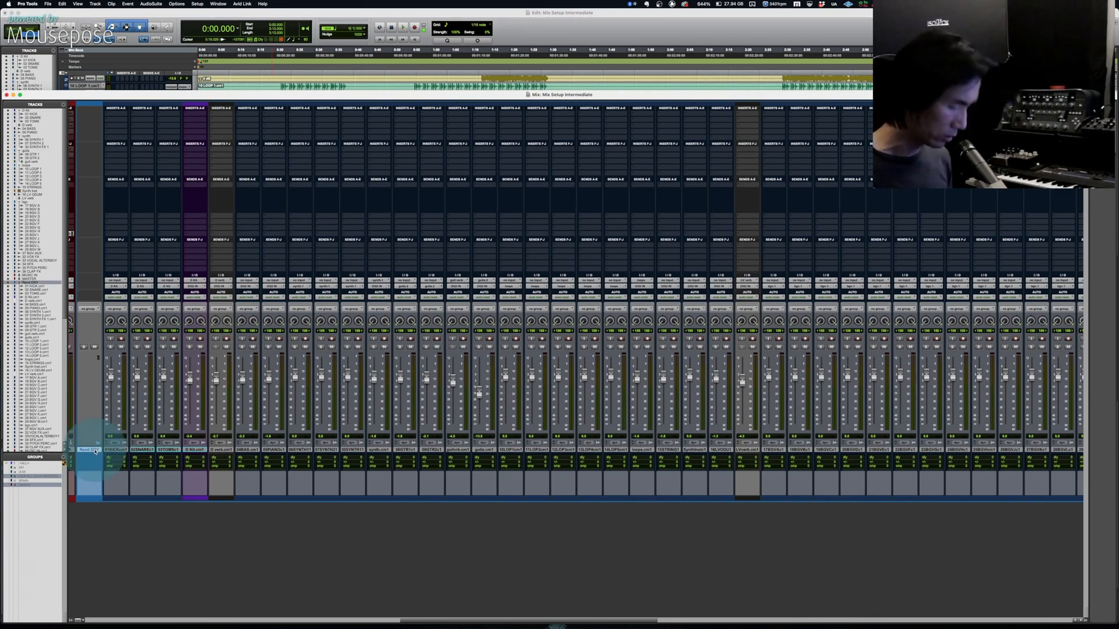
key(shift+f)
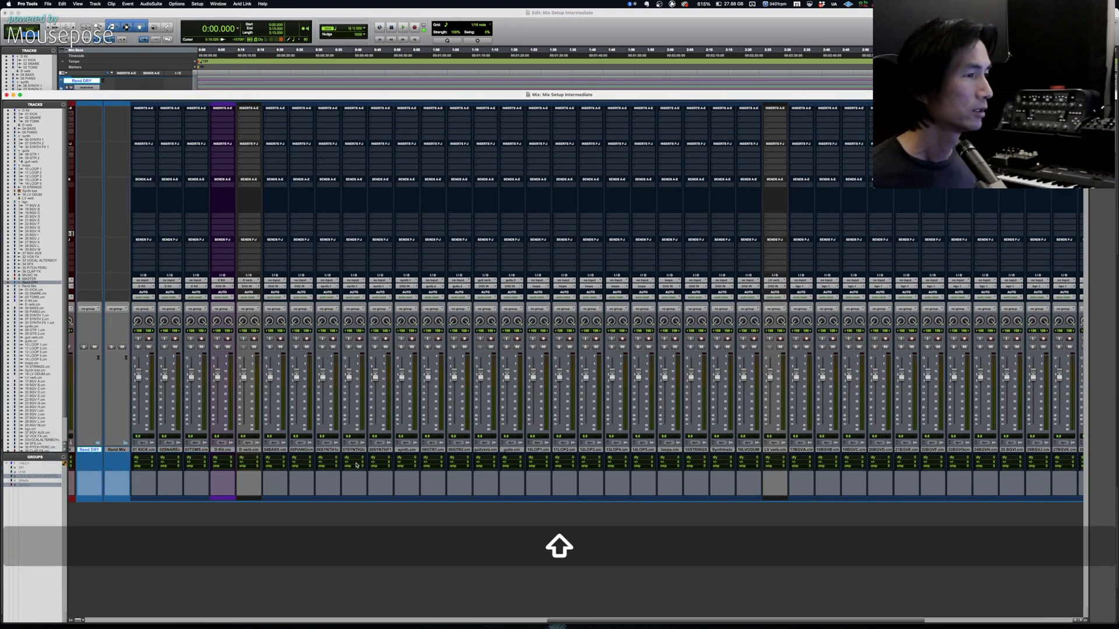
- Select all committed tracks in the Rend Mix folder, from 01 KICK through MASTER, and display their clips in the Edit window
click(116, 450)
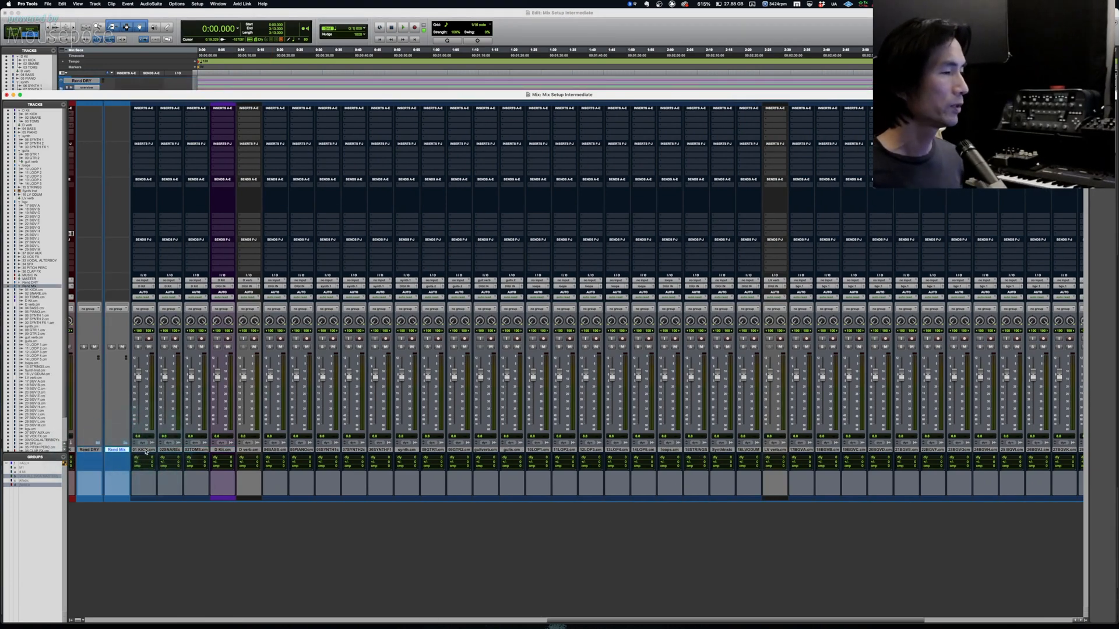
scroll(766, 587, right, 5)
scroll(768, 588, right, 5)
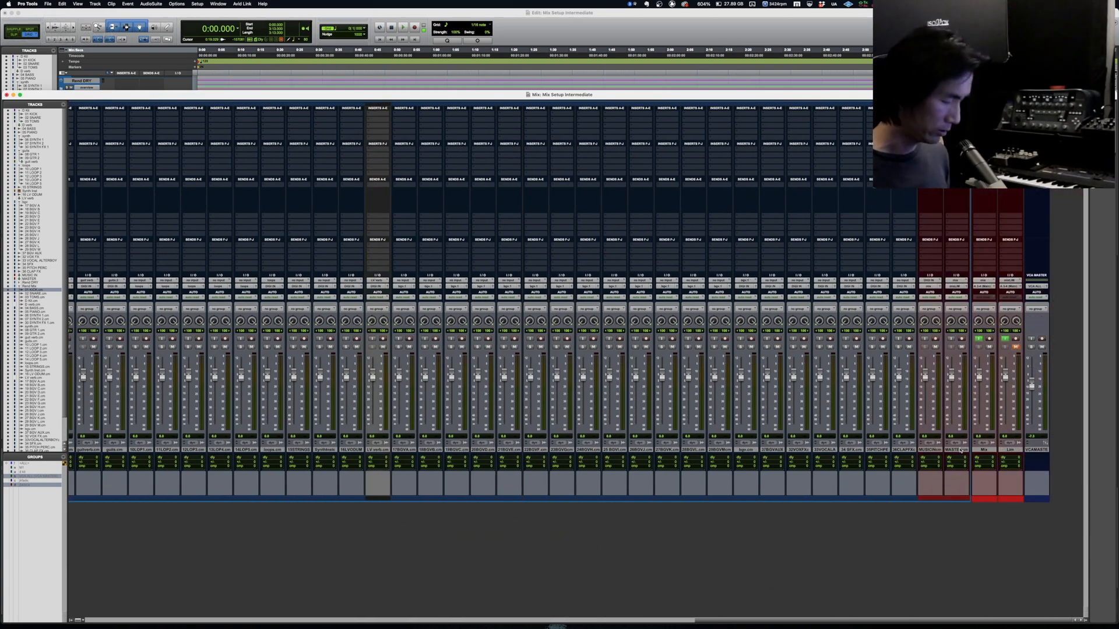
shift+click(960, 450)
key(super+equal)
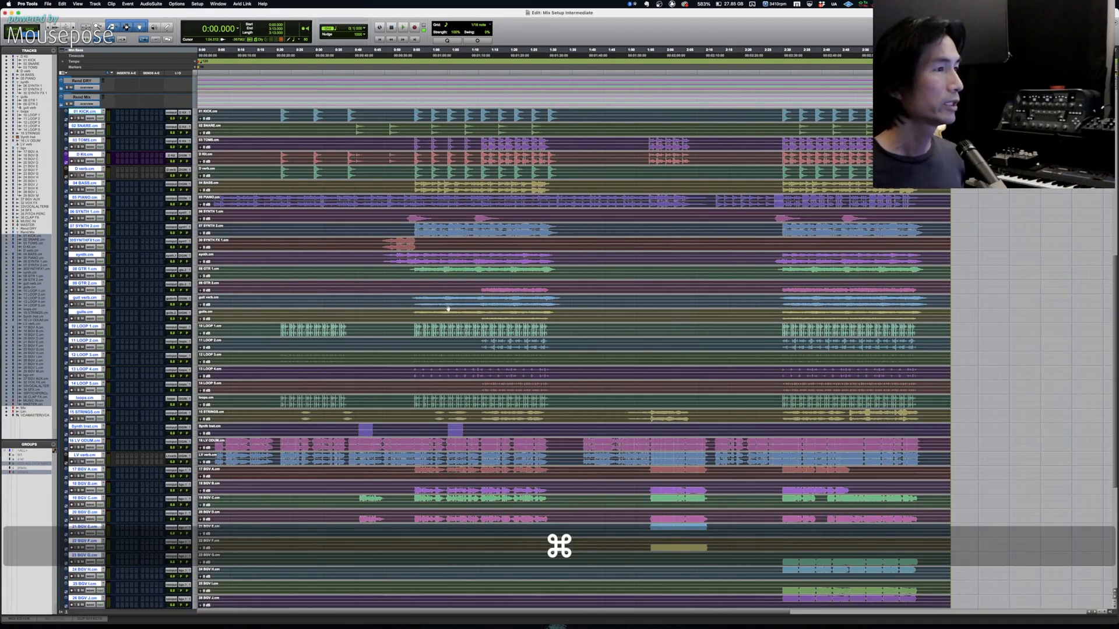
scroll(449, 309, down, 3)
scroll(412, 286, up, 6)
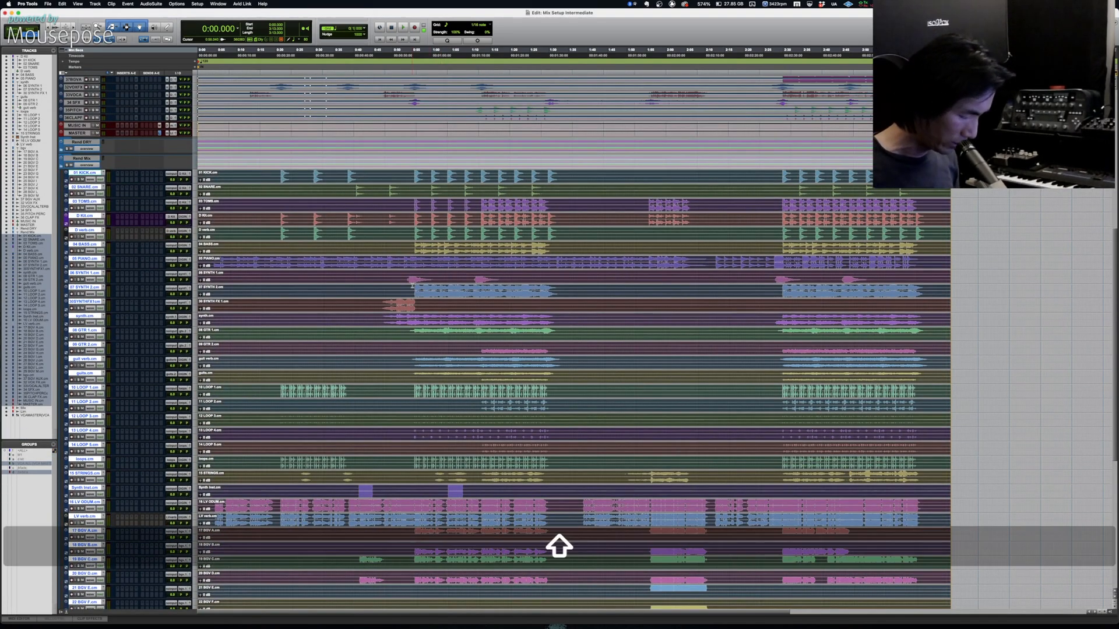
- Start exporting the selected clips as interleaved WAV files, keeping the current bit depth and sample rate
key(super+shift+k)
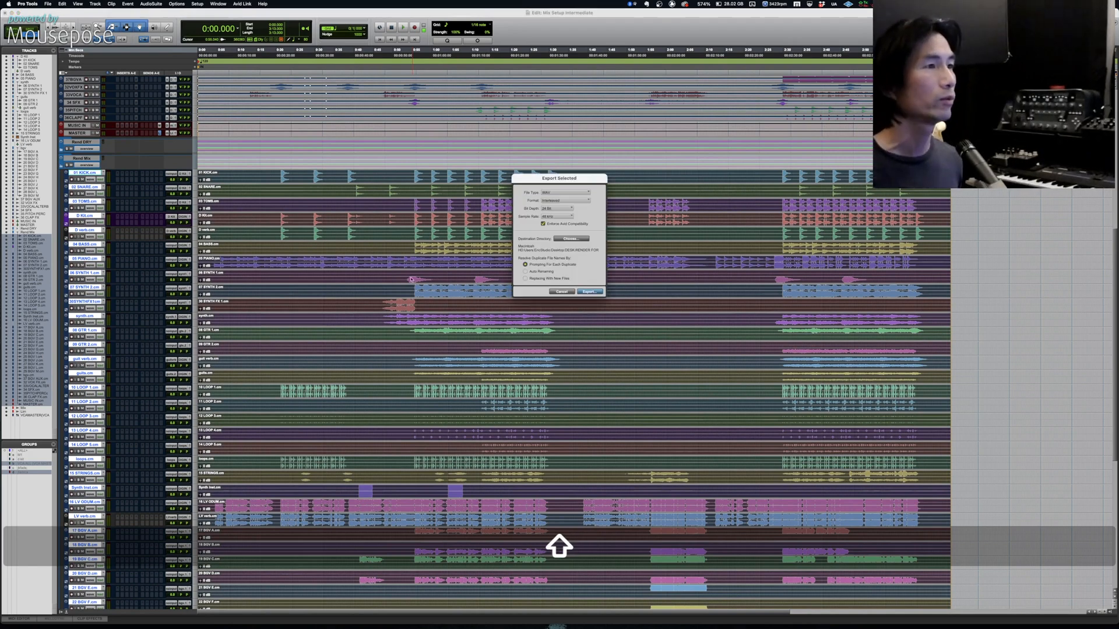
click(555, 193)
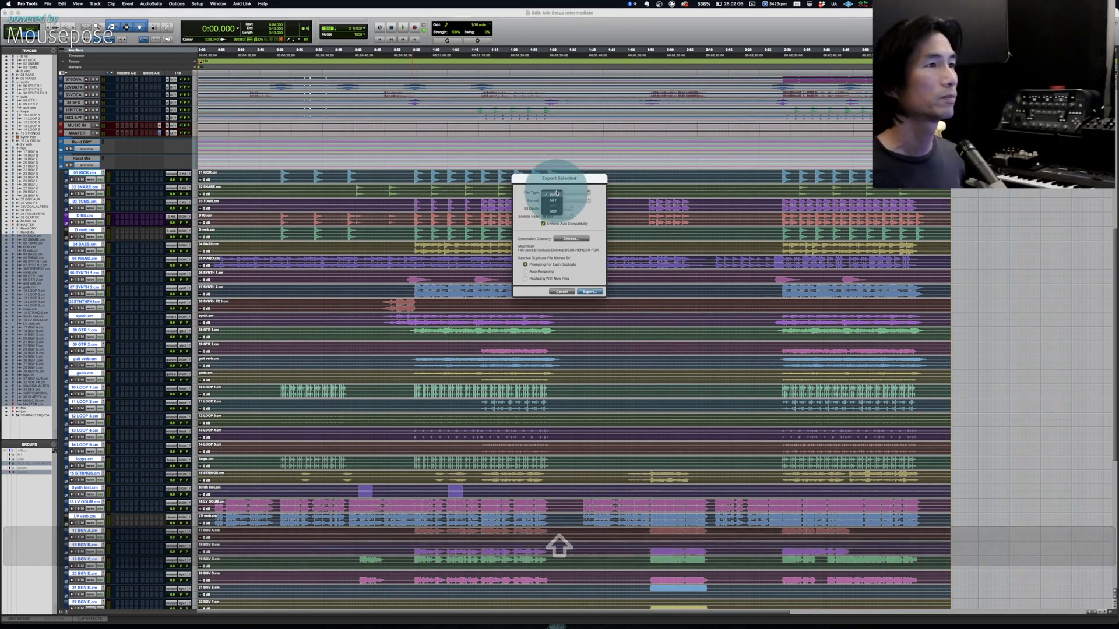
click(556, 194)
click(559, 201)
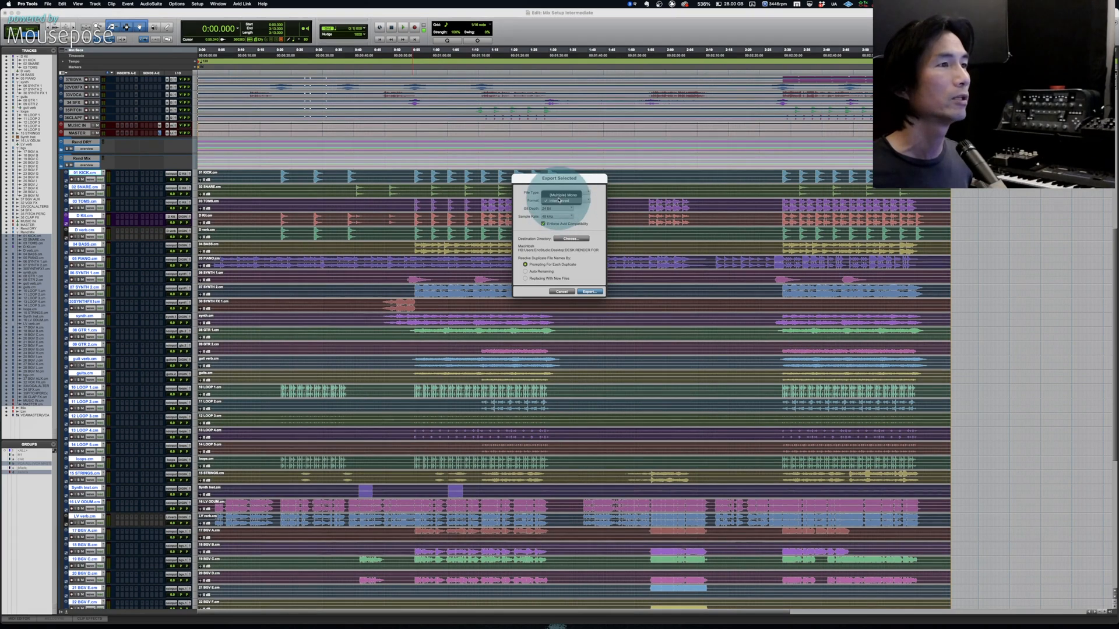
click(558, 200)
click(556, 208)
click(557, 210)
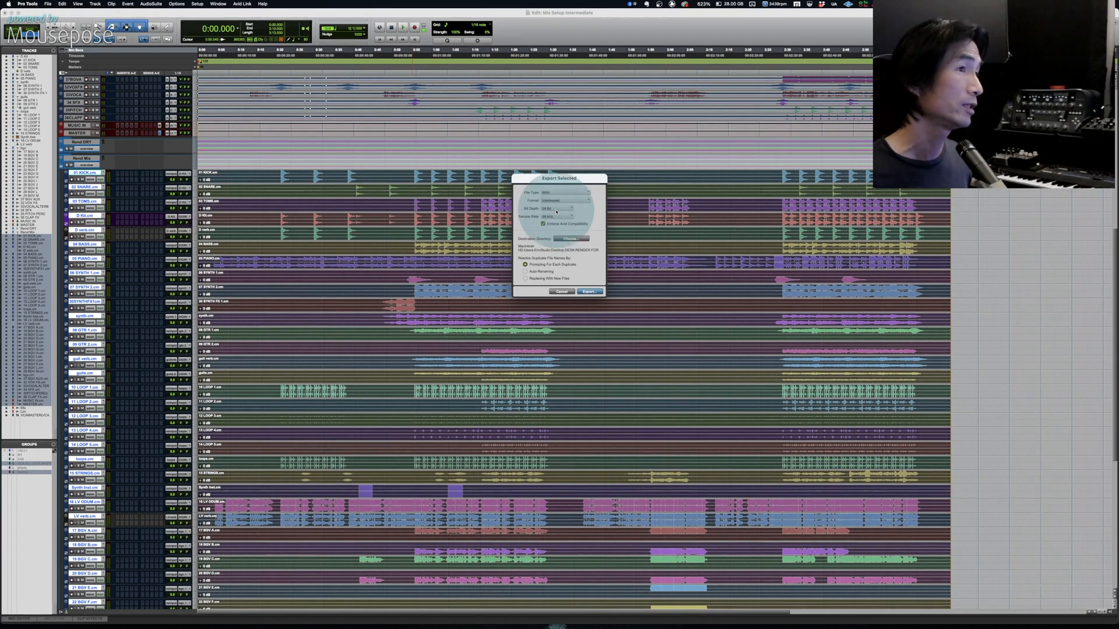
click(555, 217)
click(556, 216)
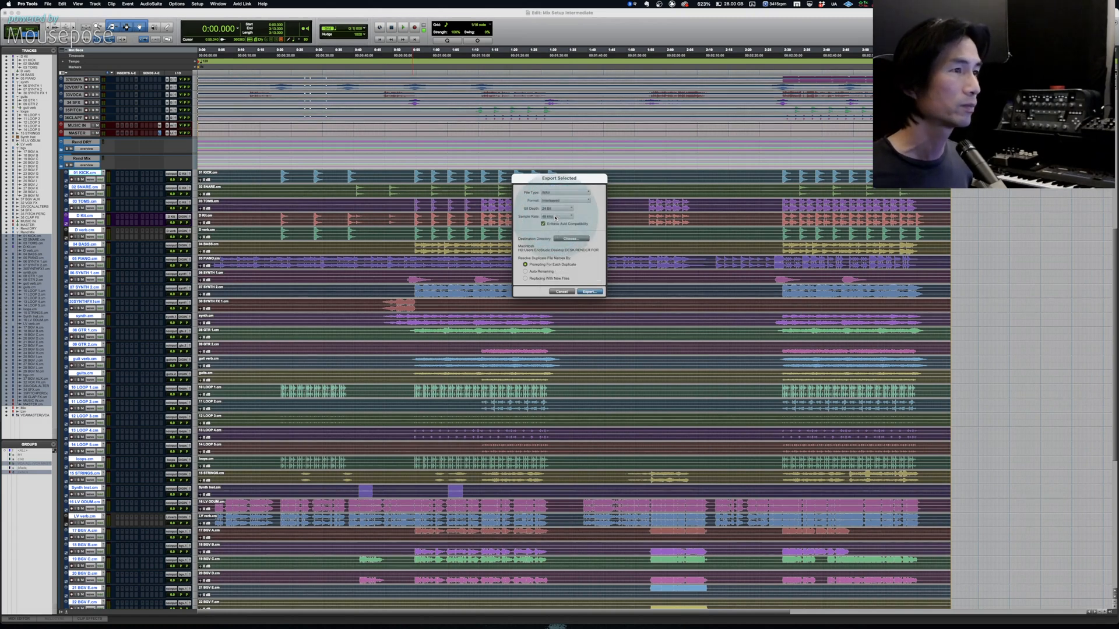
- Create a destination folder named MIX inside RENDER FOR MMP for the exported files
click(568, 239)
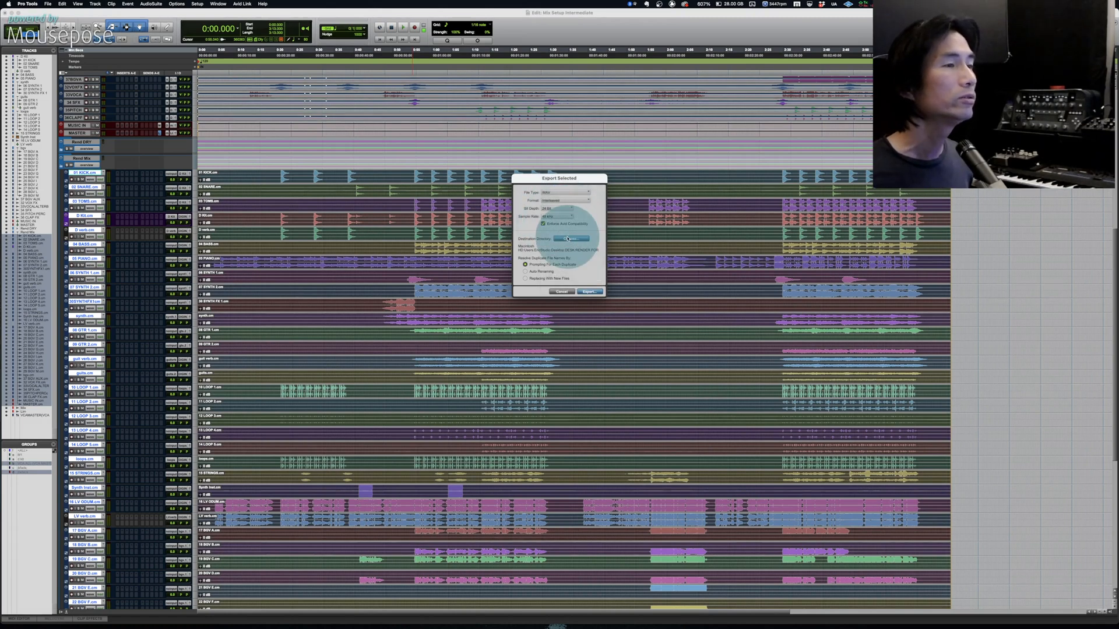
click(576, 125)
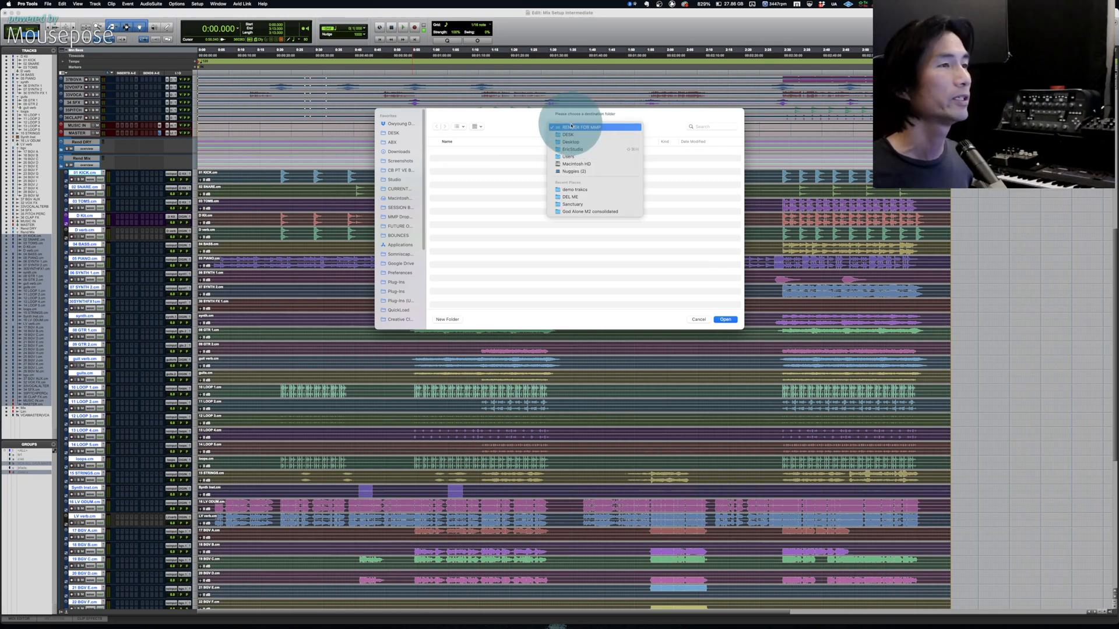
click(570, 127)
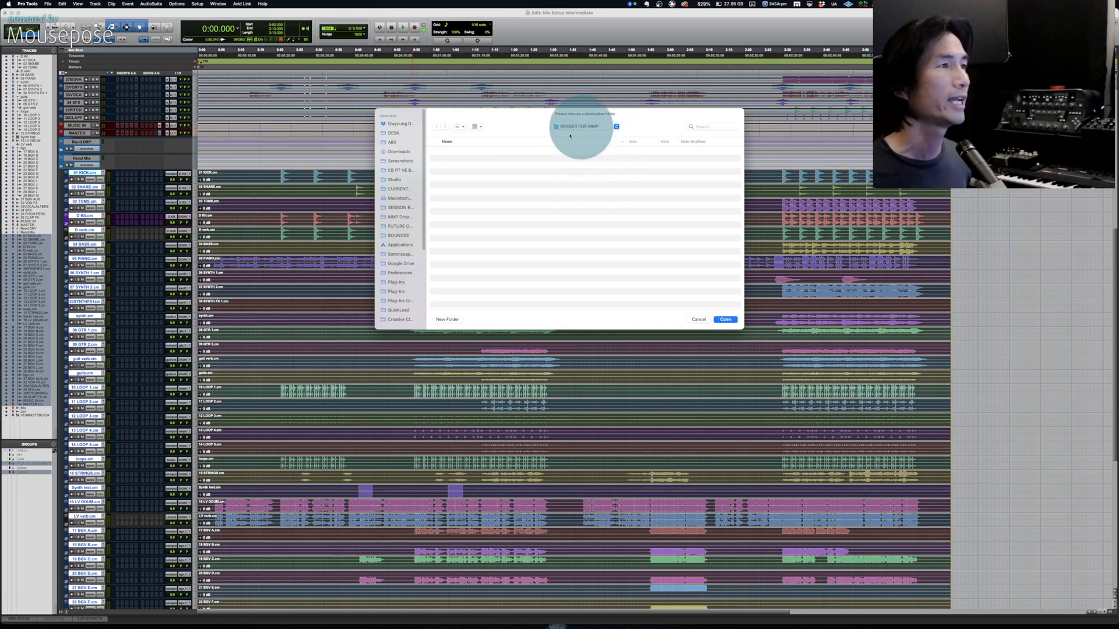
click(466, 319)
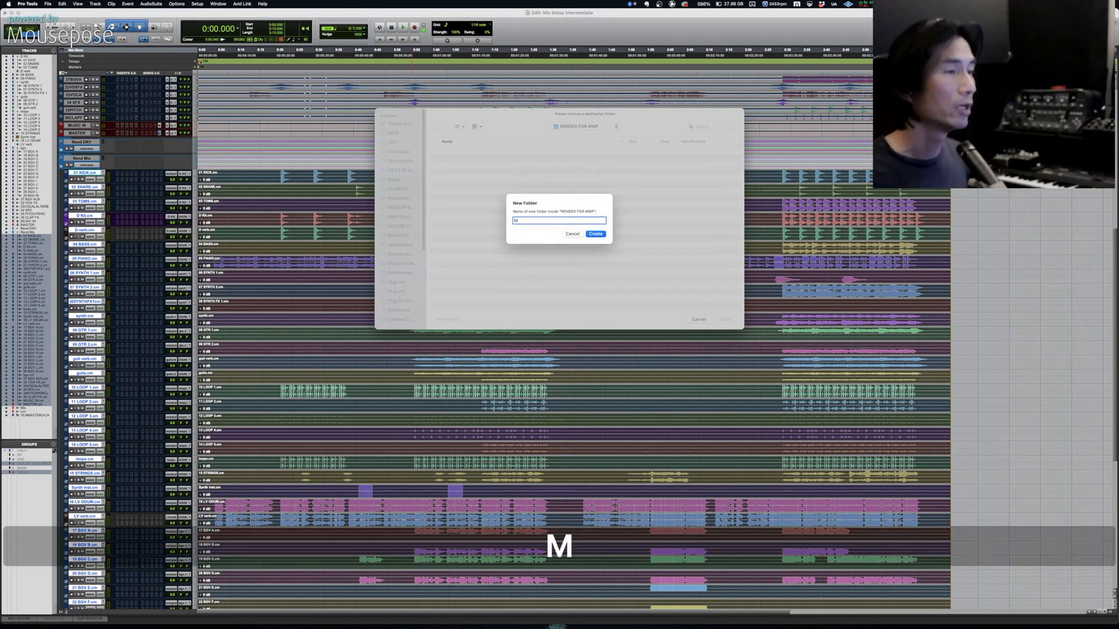
text(MIX)
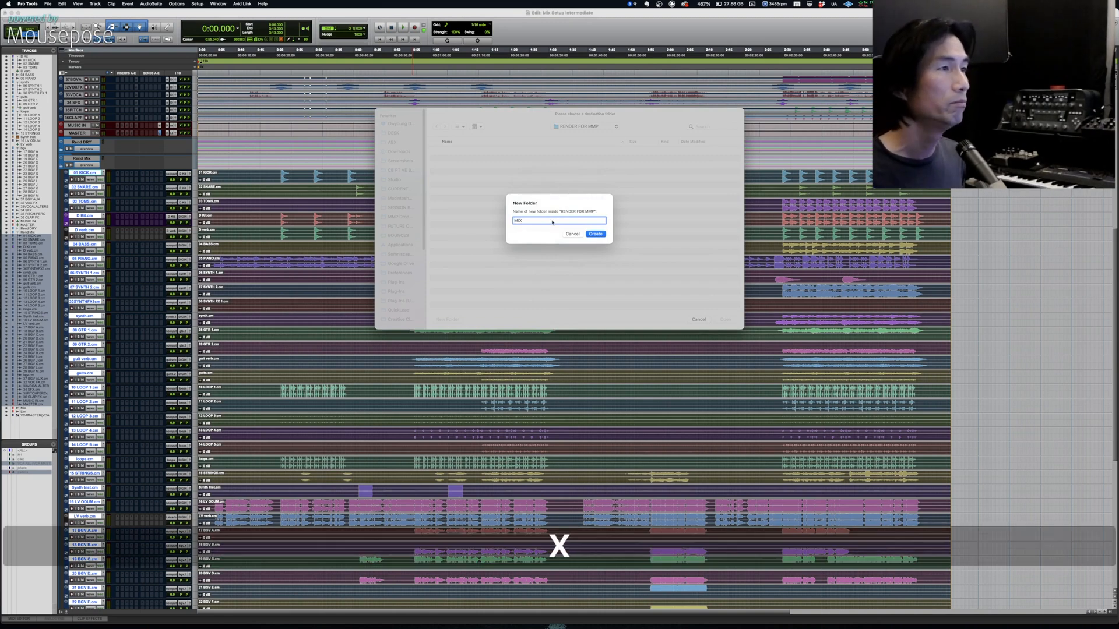
key(Return)
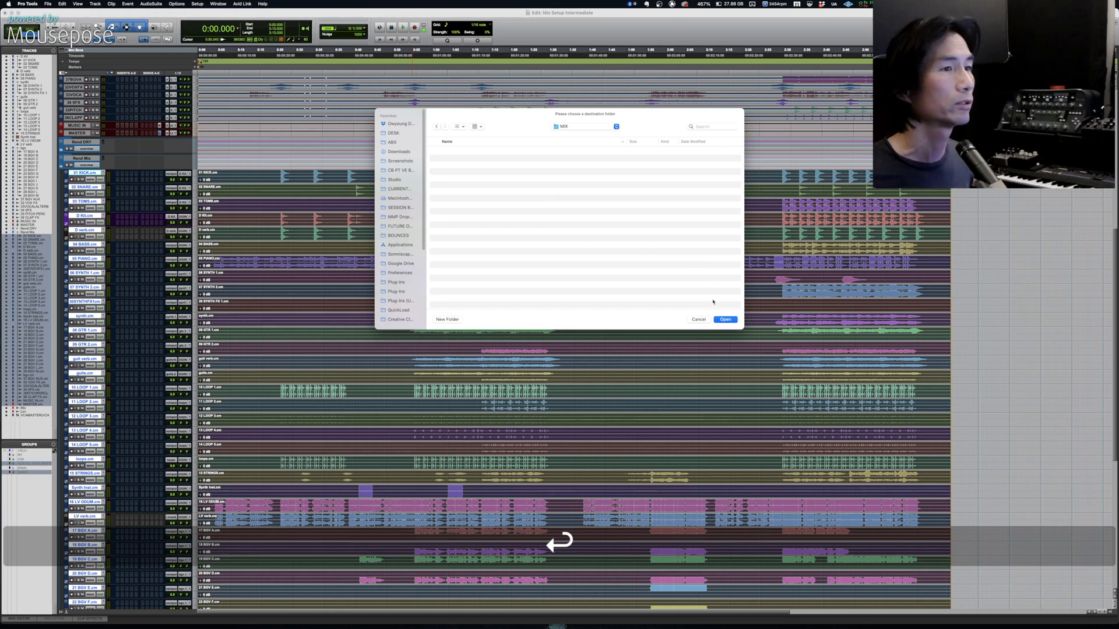
- Export the selected clips into the MIX folder and check the exported WAV files in Finder
click(722, 320)
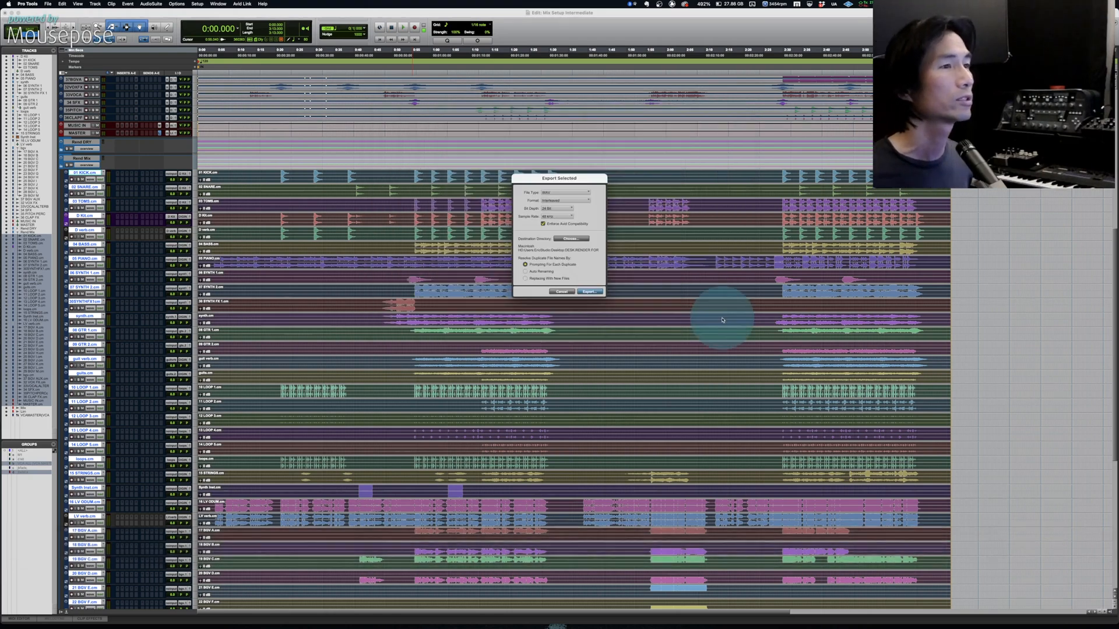
click(592, 291)
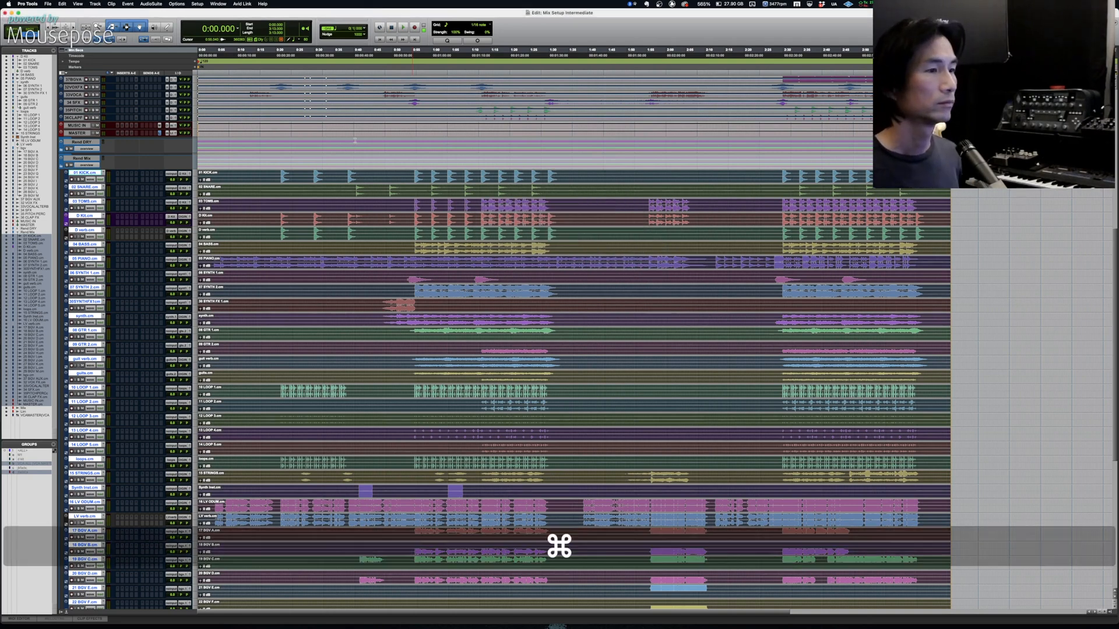
key(super+Tab)
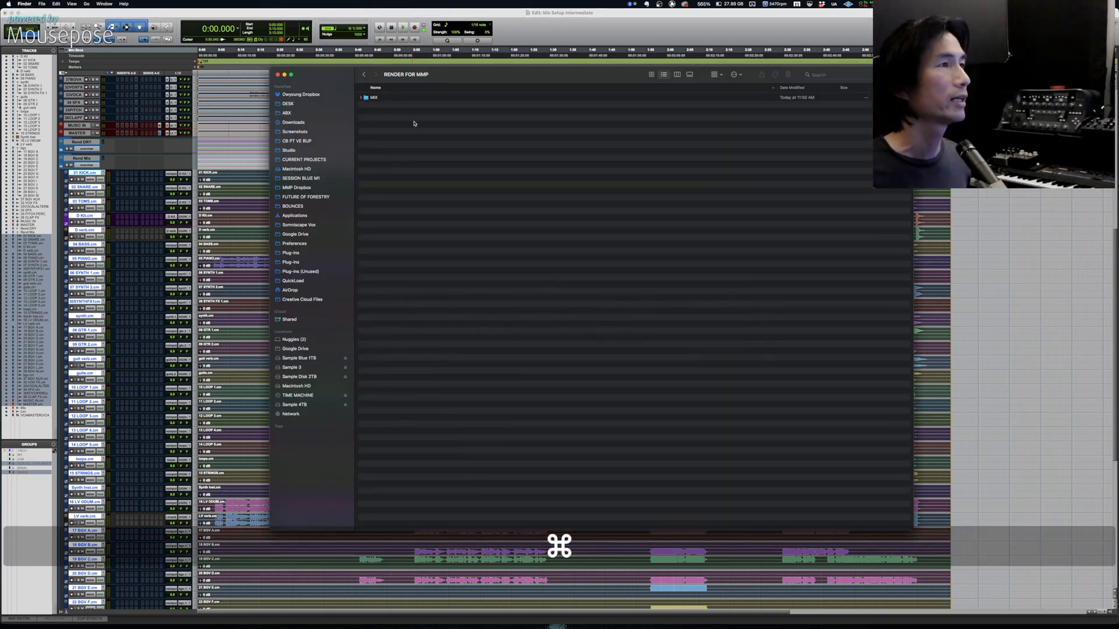
double_click(375, 97)
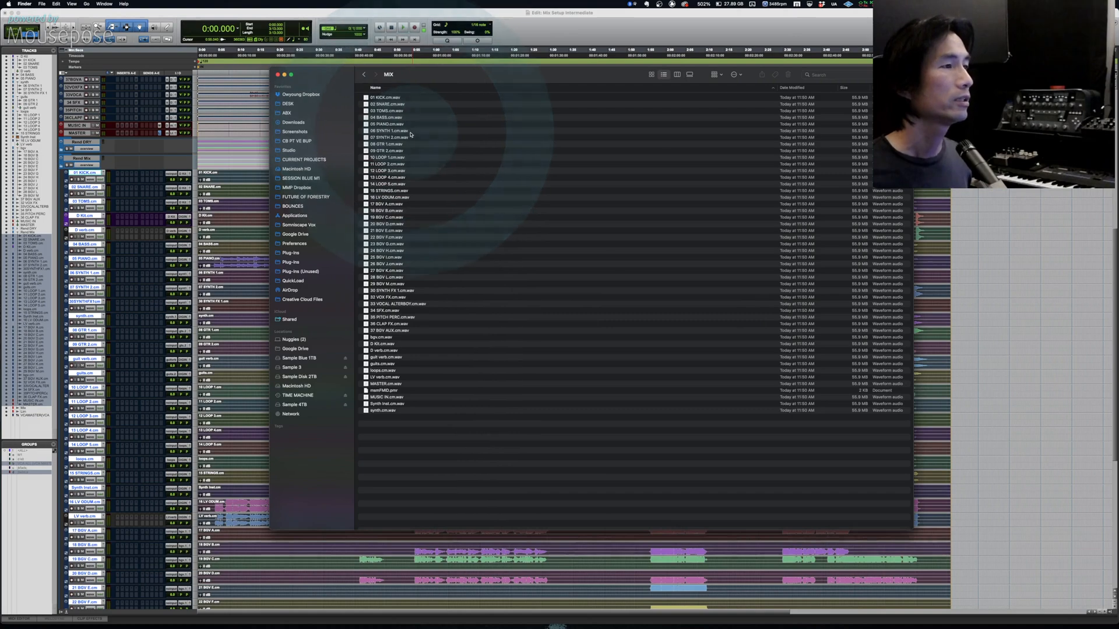
click(365, 76)
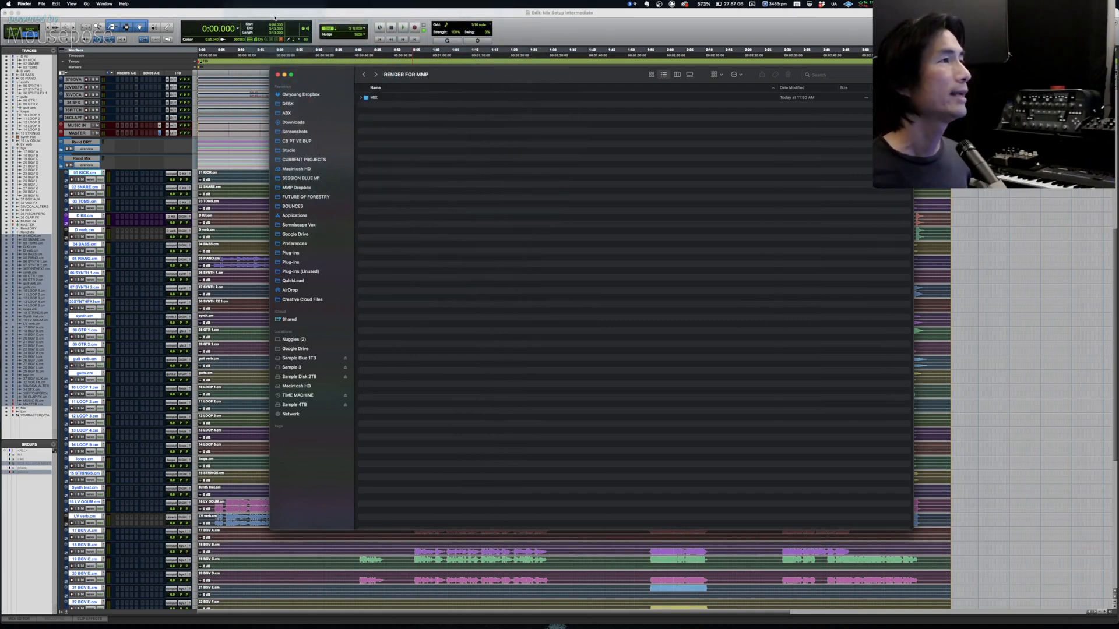
- Return to the Pro Tools Mix window, collapse the Rend Mix folder track and expand the Rend DRY folder track
key(super+Tab)
key(super+equal)
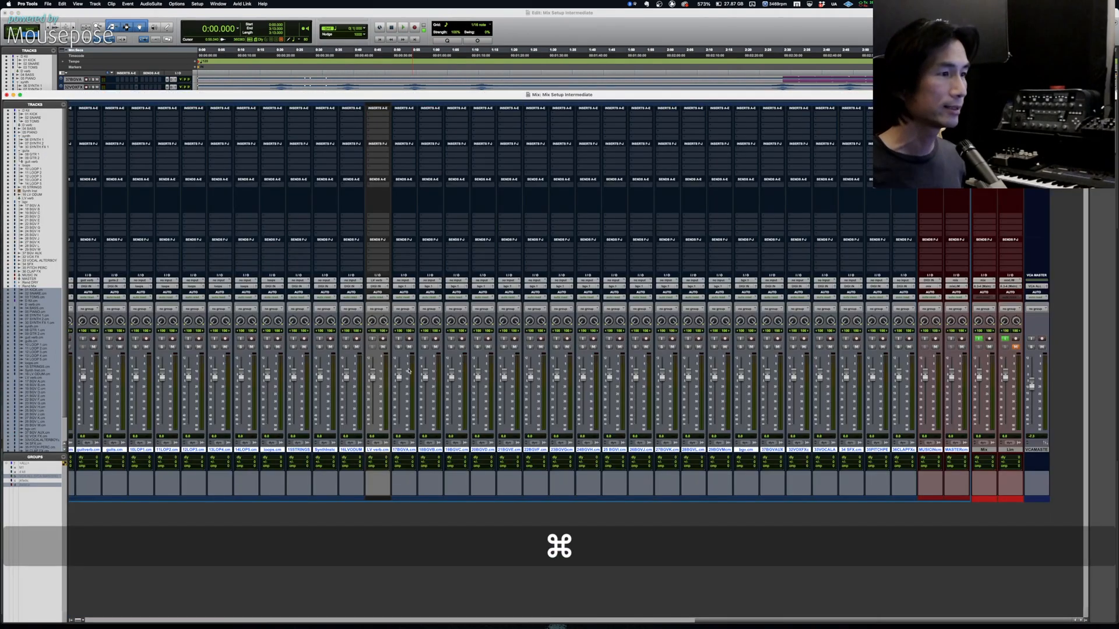
scroll(407, 423, left, 15)
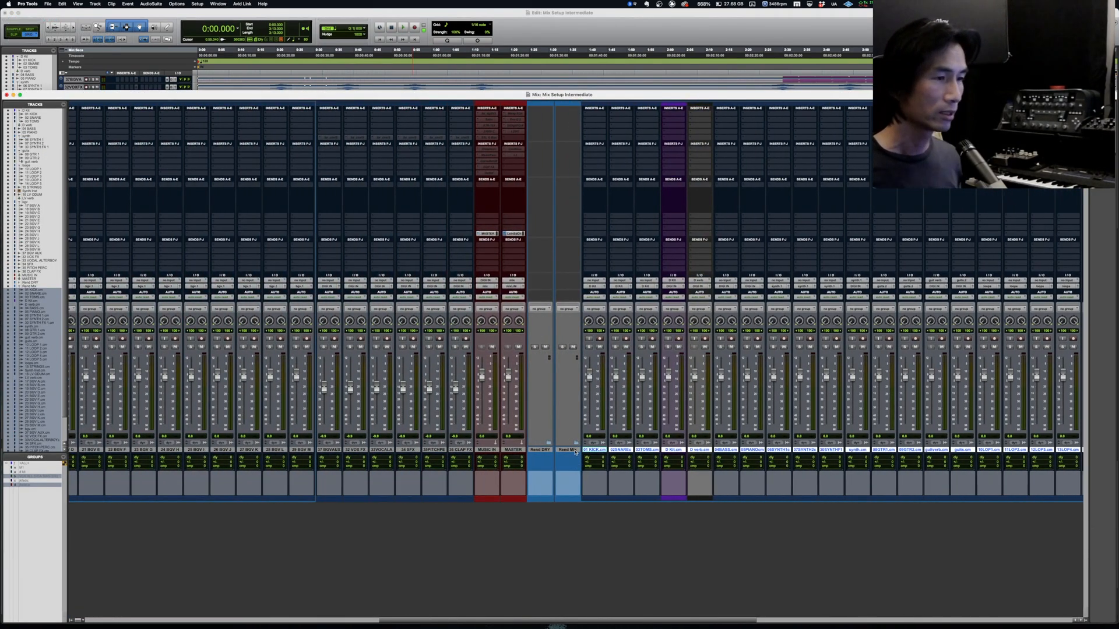
click(575, 449)
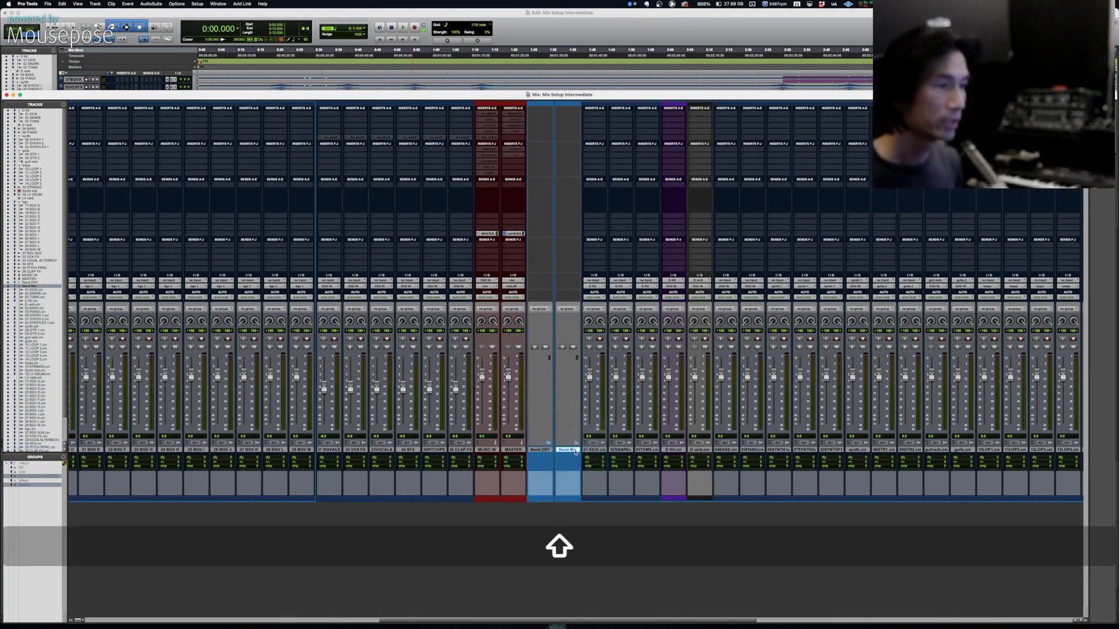
key(shift+f)
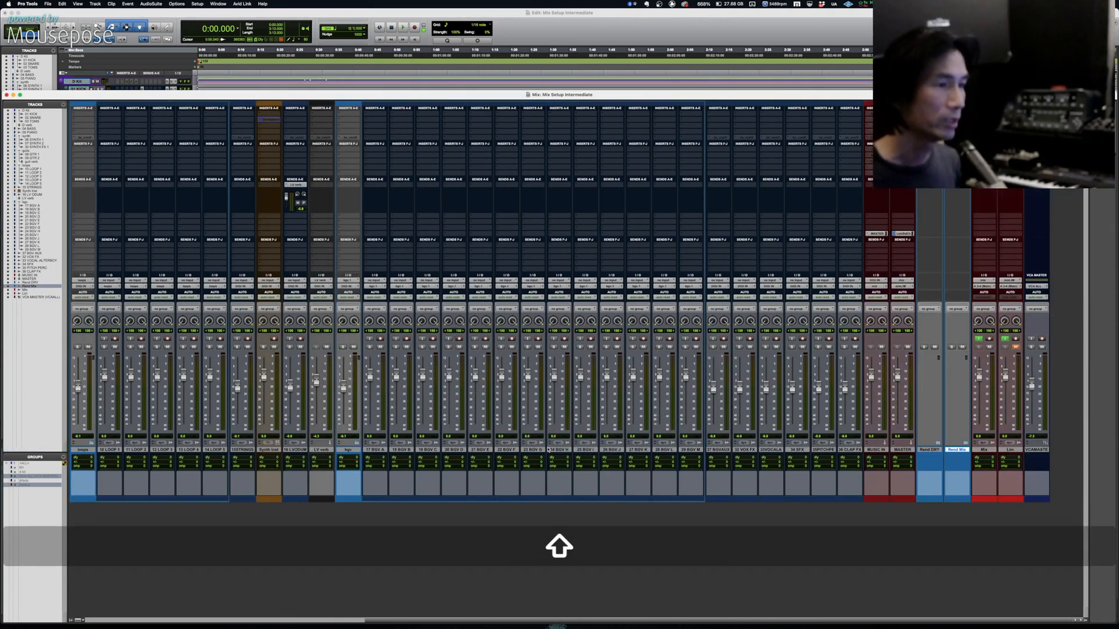
click(934, 450)
key(shift+f)
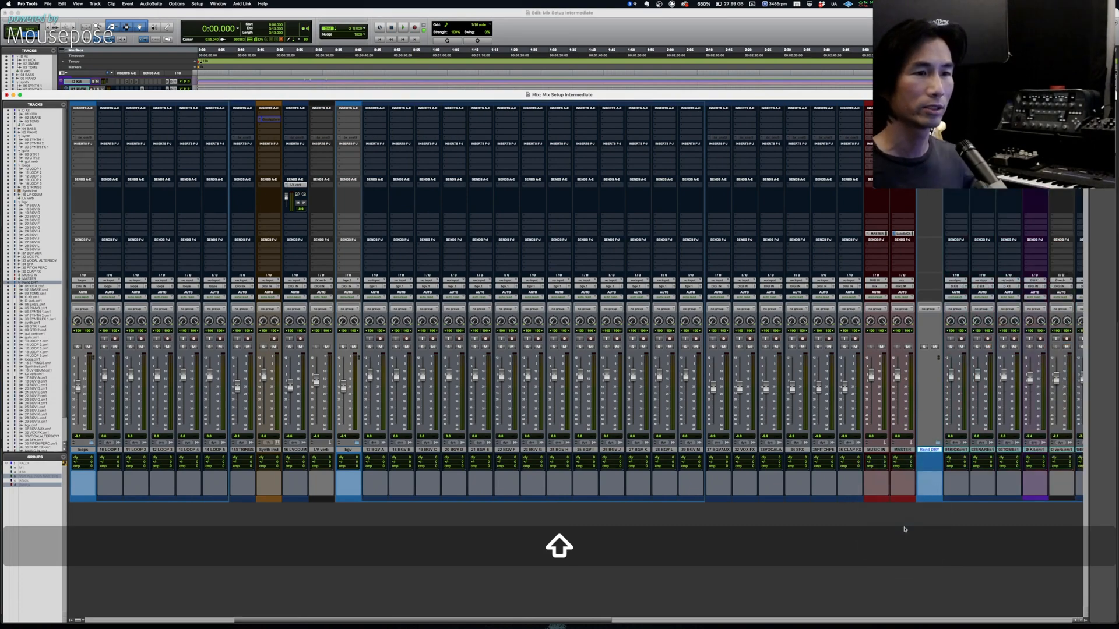
- Select all committed tracks in the Rend DRY folder, from 01 KICK through MASTER, and display their clips in the Edit window
scroll(904, 529, right, 10)
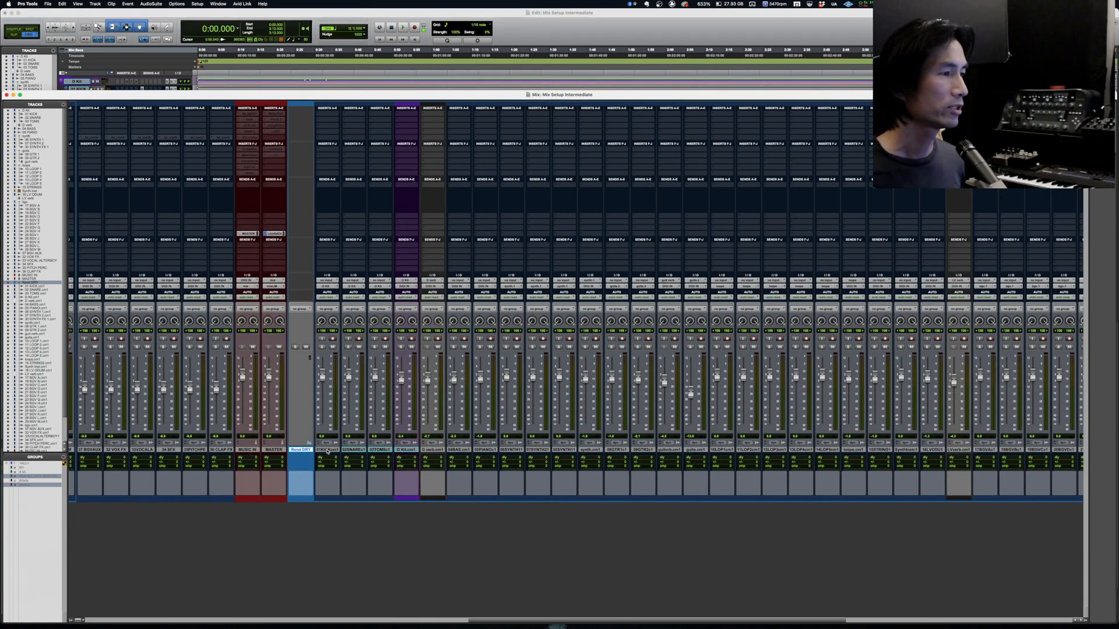
scroll(554, 462, right, 10)
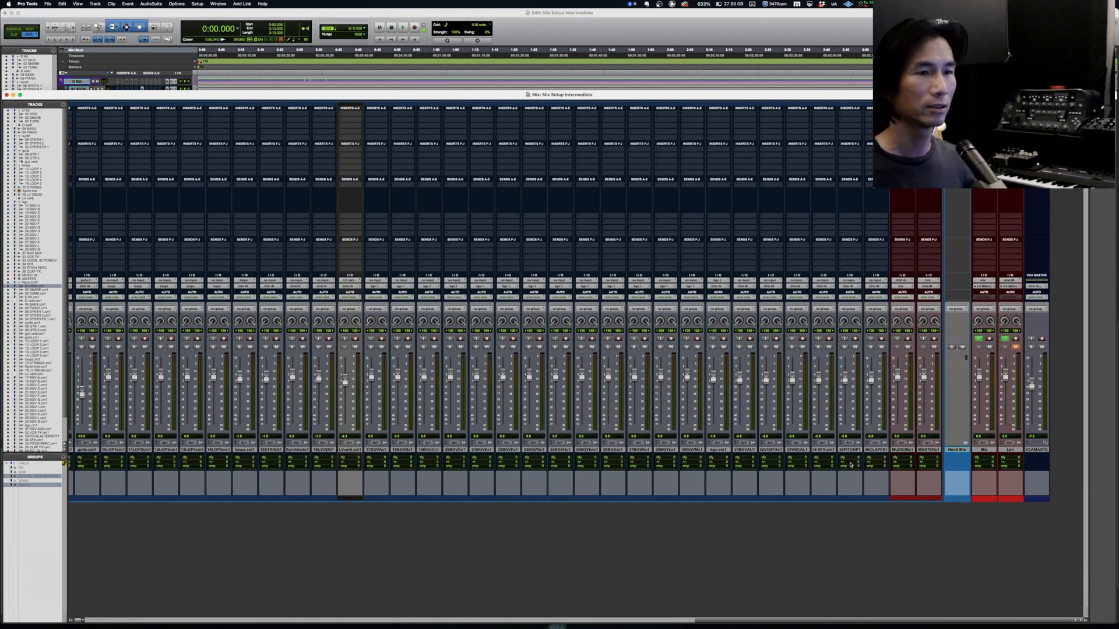
shift+click(931, 450)
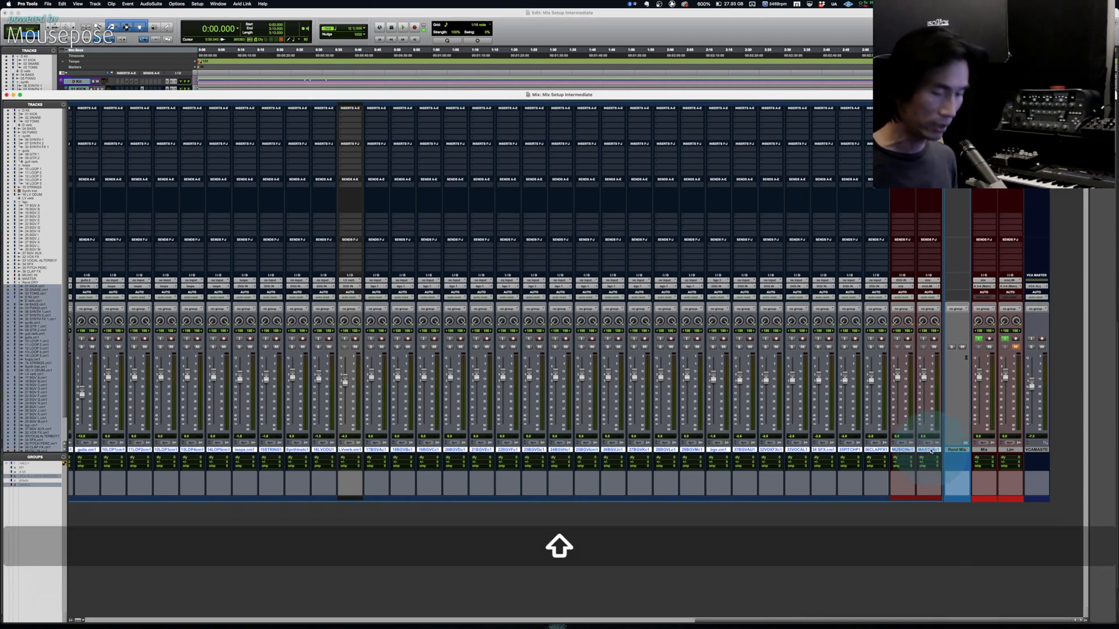
key(super+equal)
scroll(349, 262, down, 15)
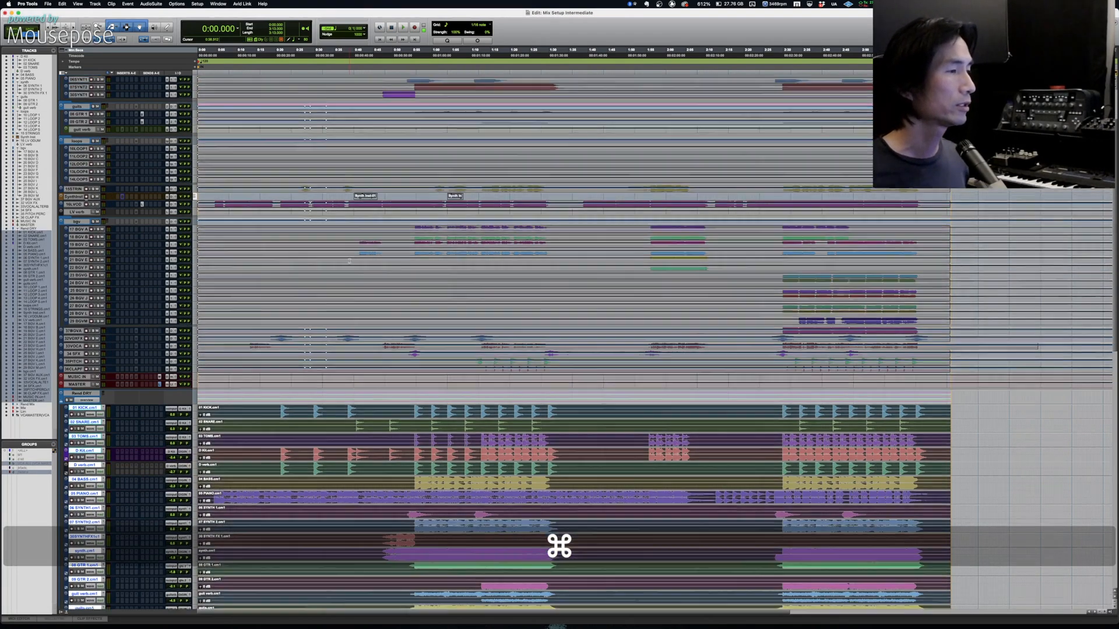
scroll(349, 262, down, 2)
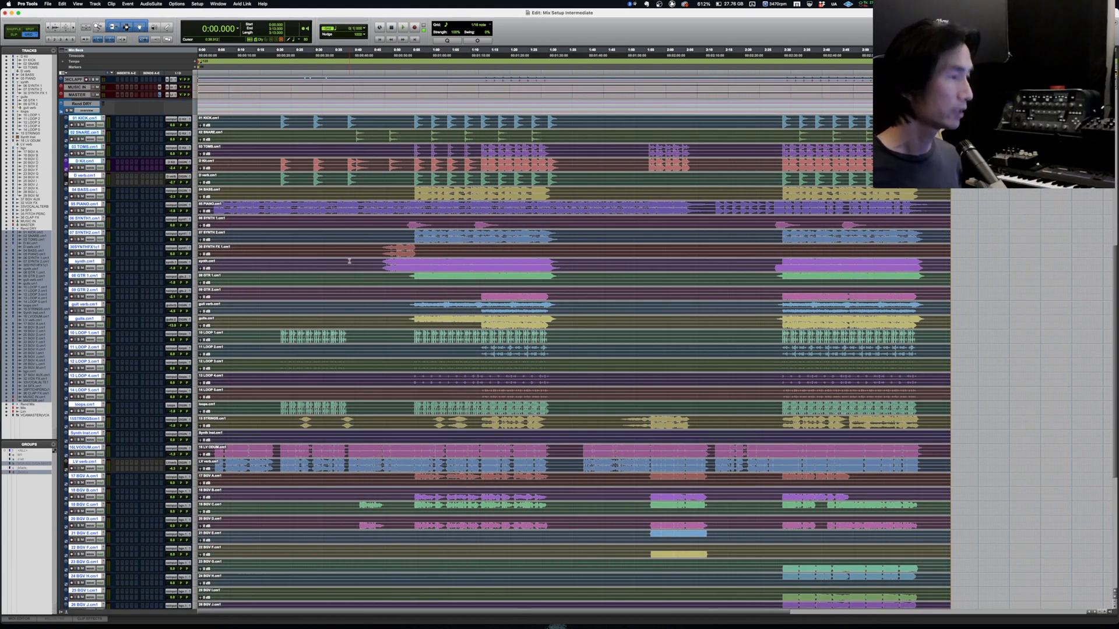
- Export the selected dry clips as interleaved WAV files into a new folder named DRY inside RENDER FOR MMP
key(super+shift+k)
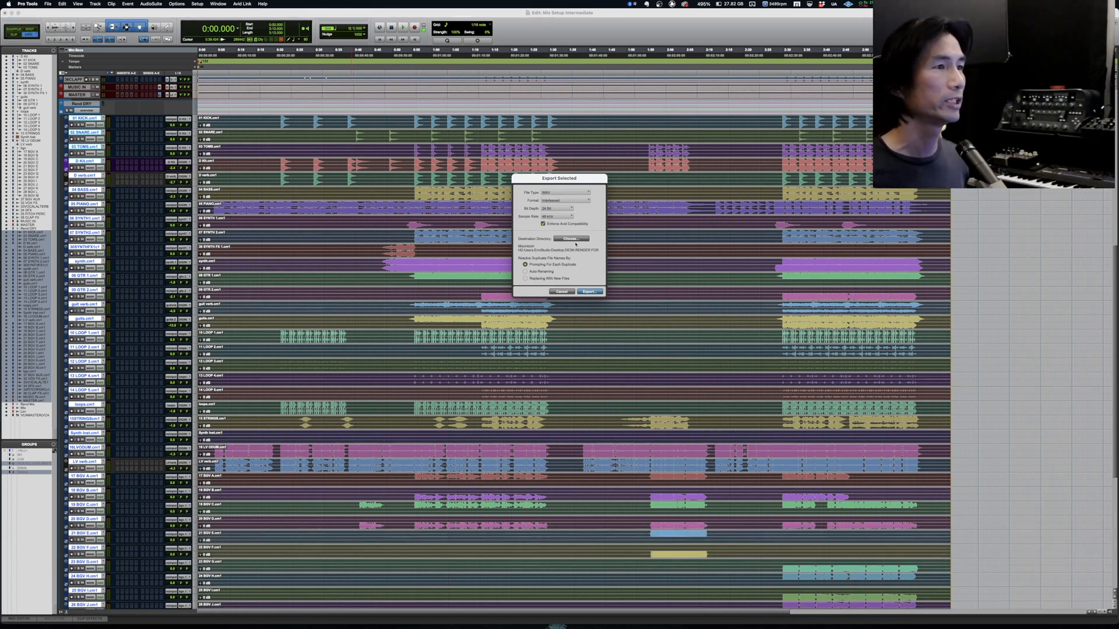
click(571, 240)
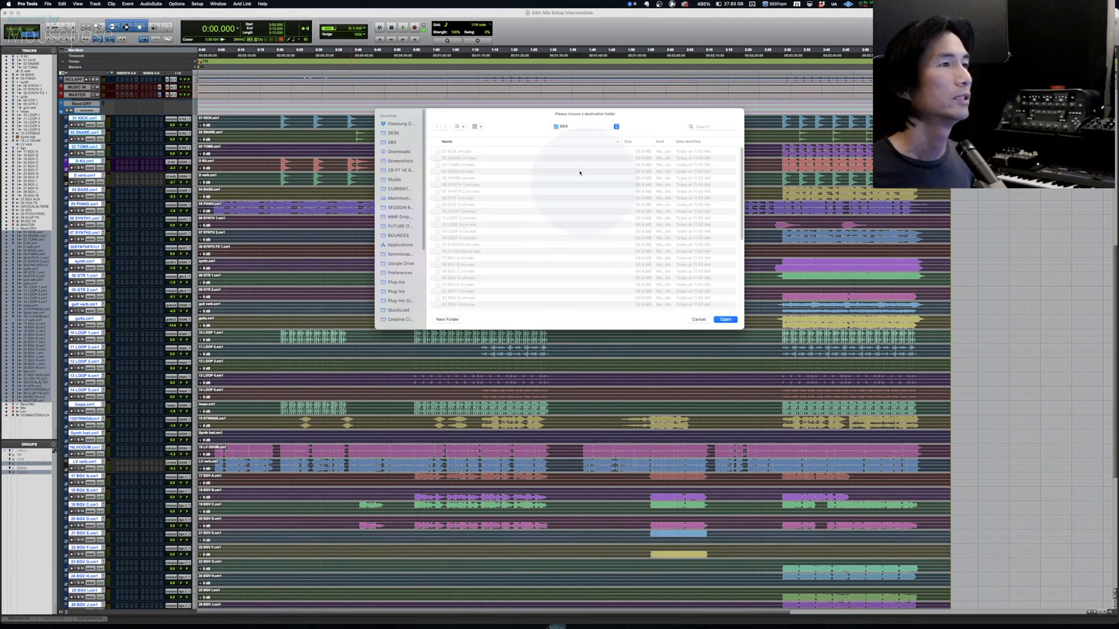
click(570, 127)
click(571, 135)
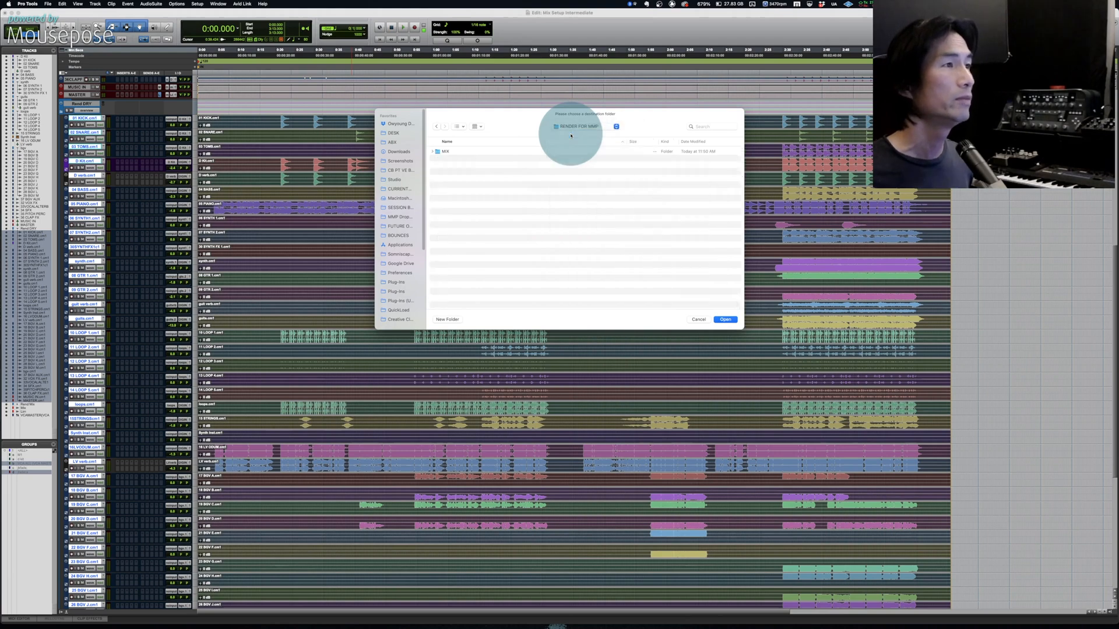
click(440, 321)
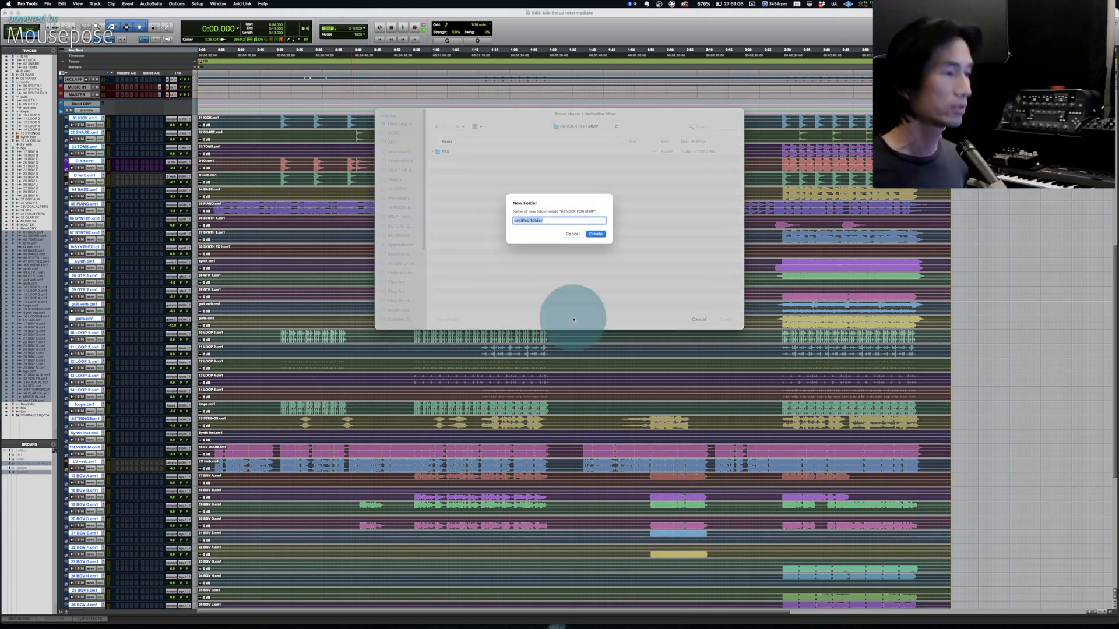
text(DRY)
key(Return)
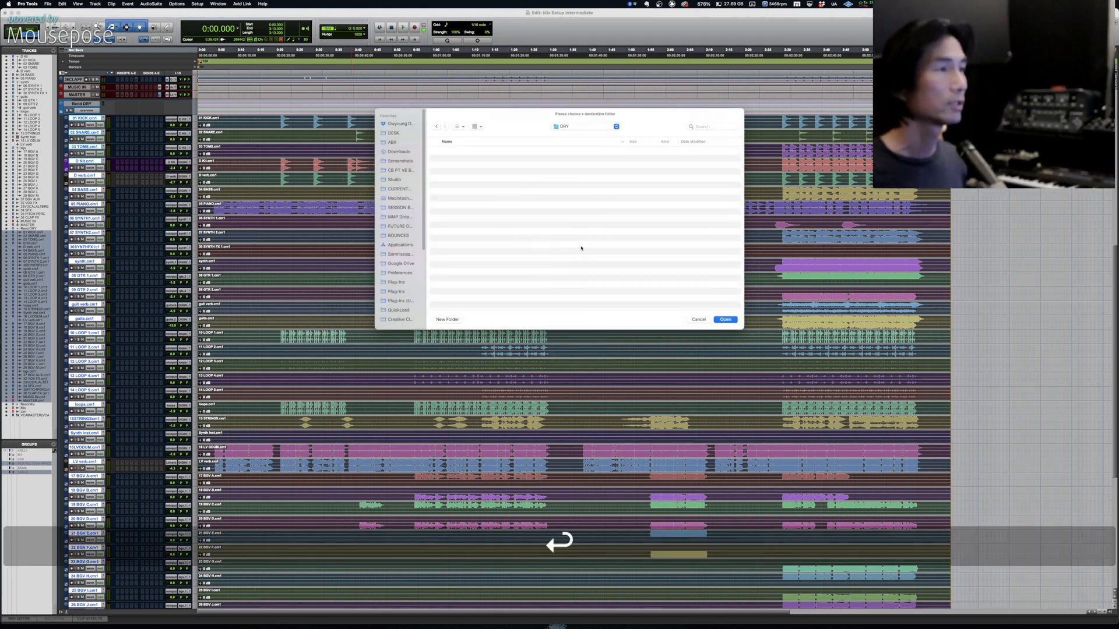
key(Return)
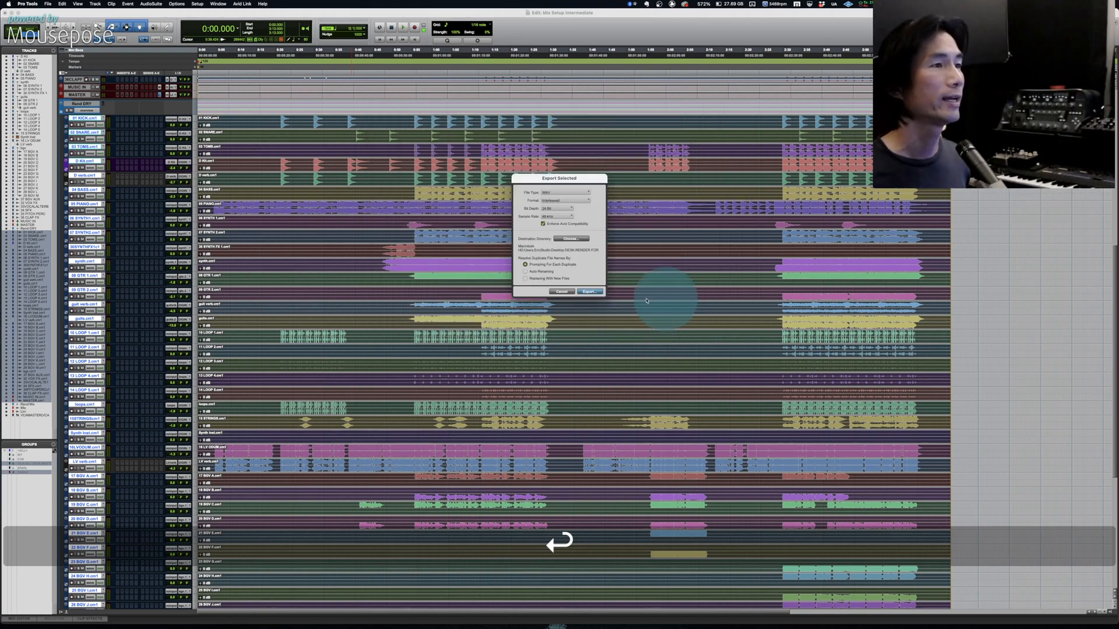
click(589, 292)
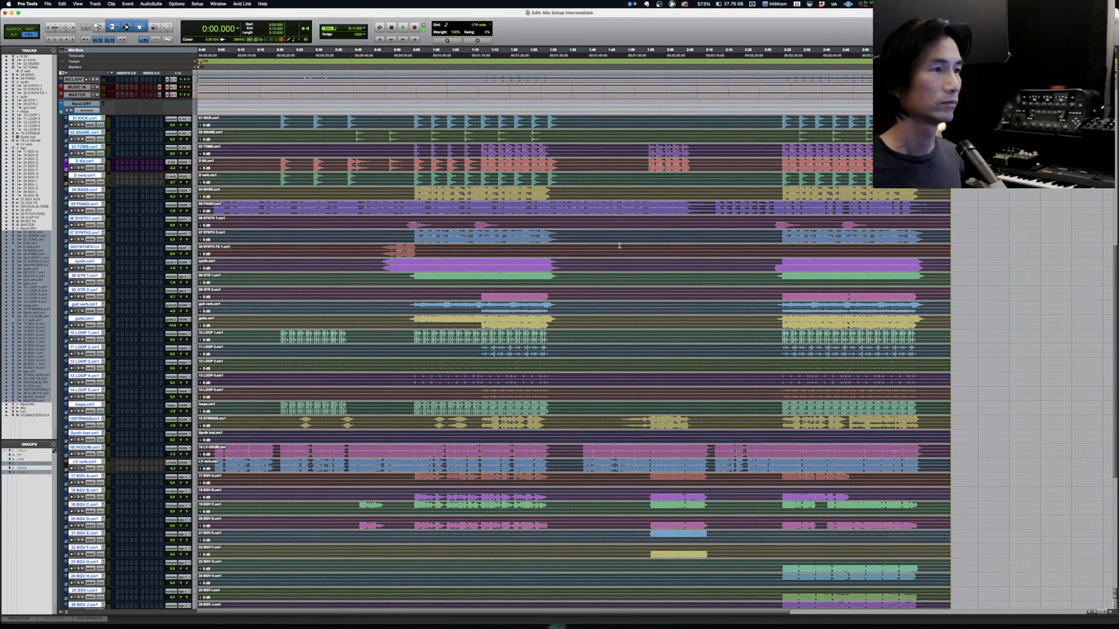
- Switch to Finder, expand the MIX and DRY folders in an enlarged window, and review the exported files in both
key(super+Tab)
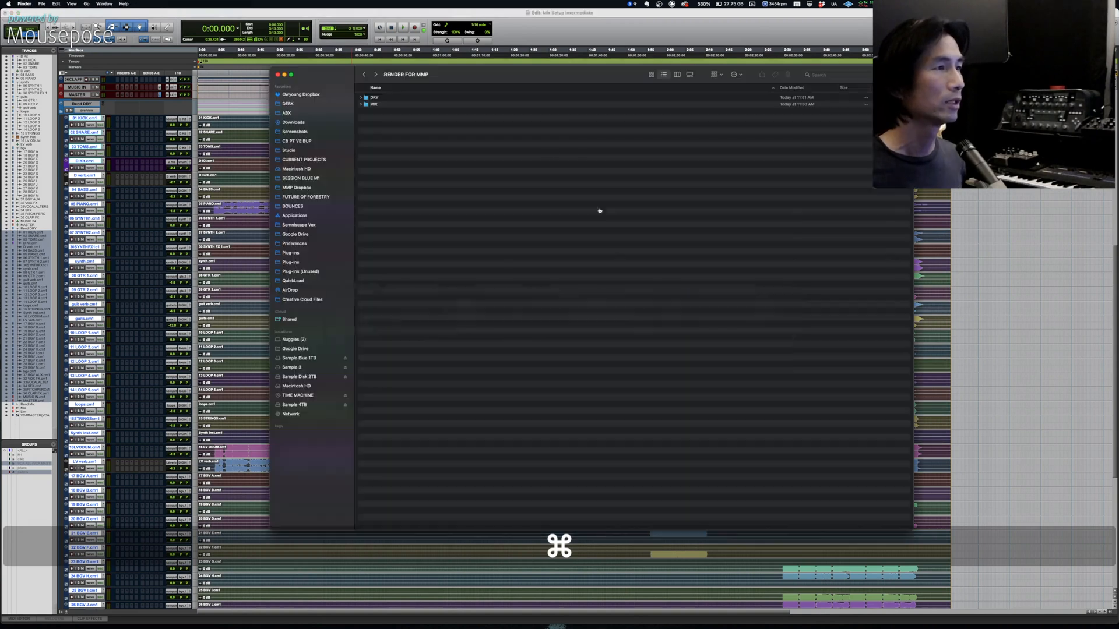
click(361, 103)
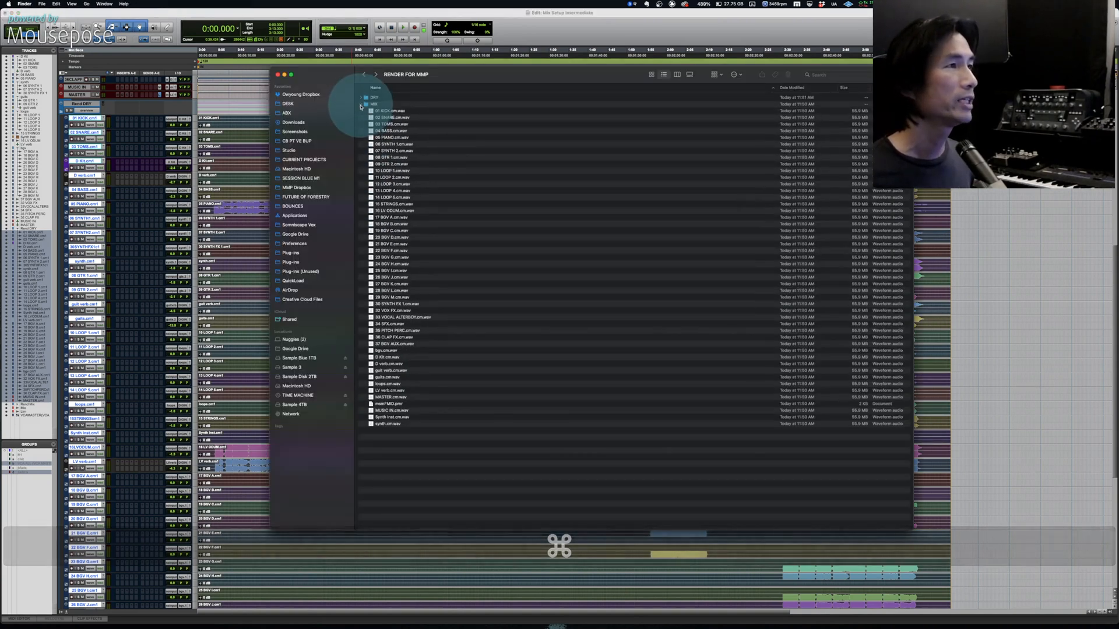
click(360, 98)
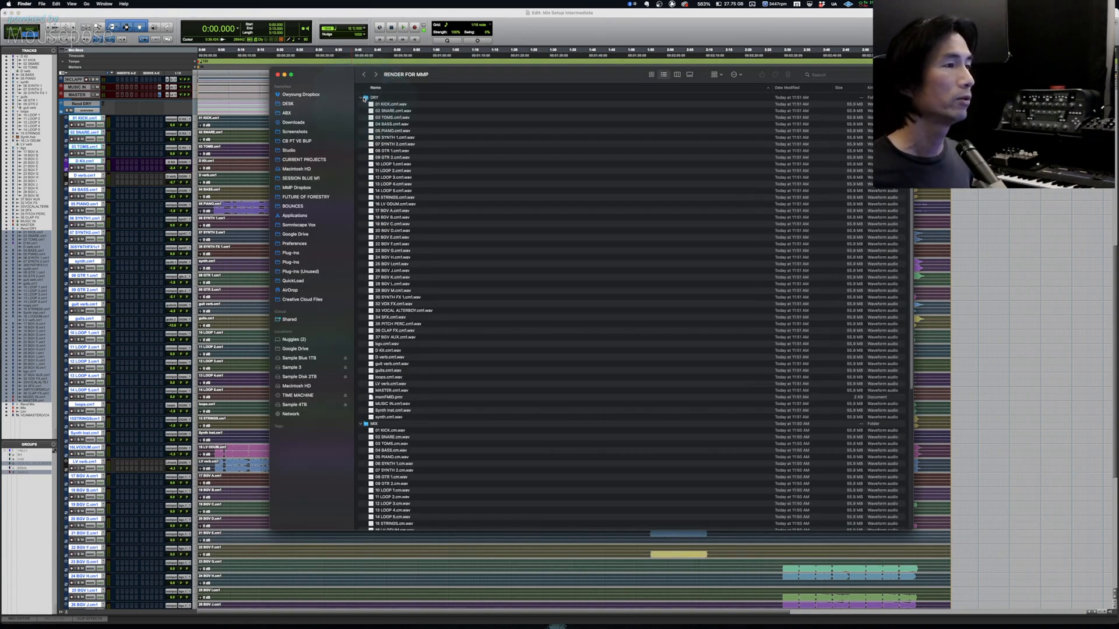
drag(910, 529, 1016, 619)
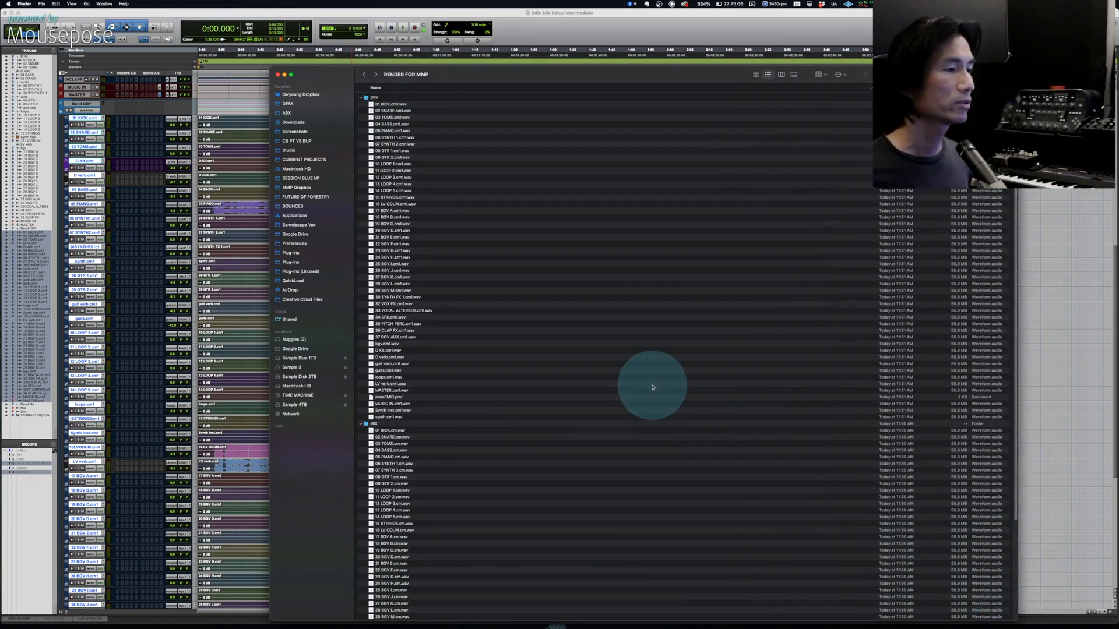
scroll(572, 357, down, 5)
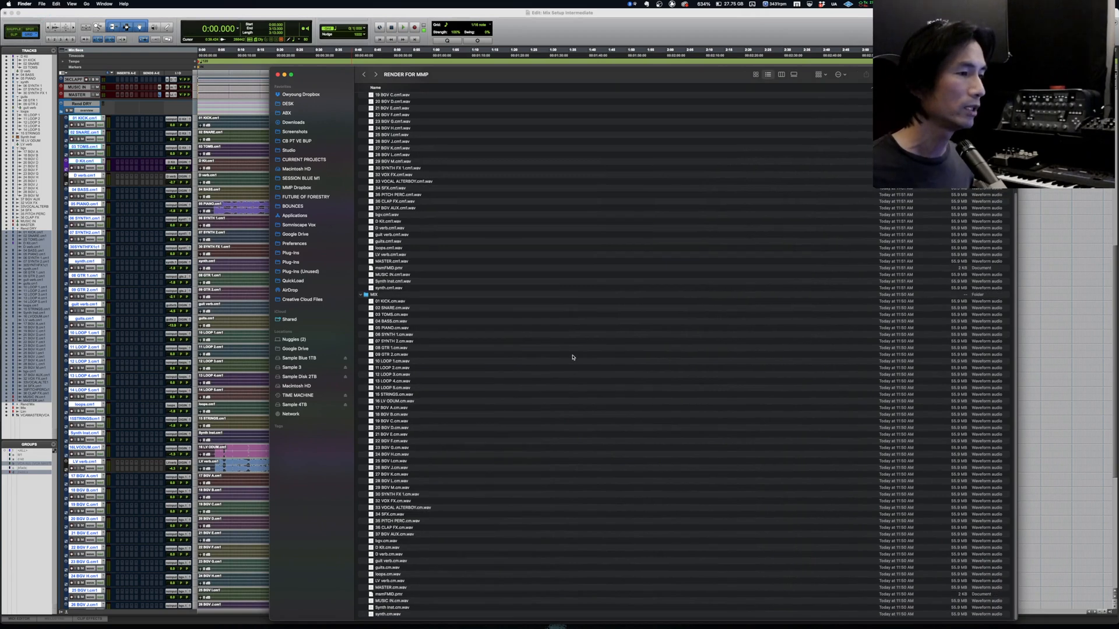
scroll(569, 358, up, 5)
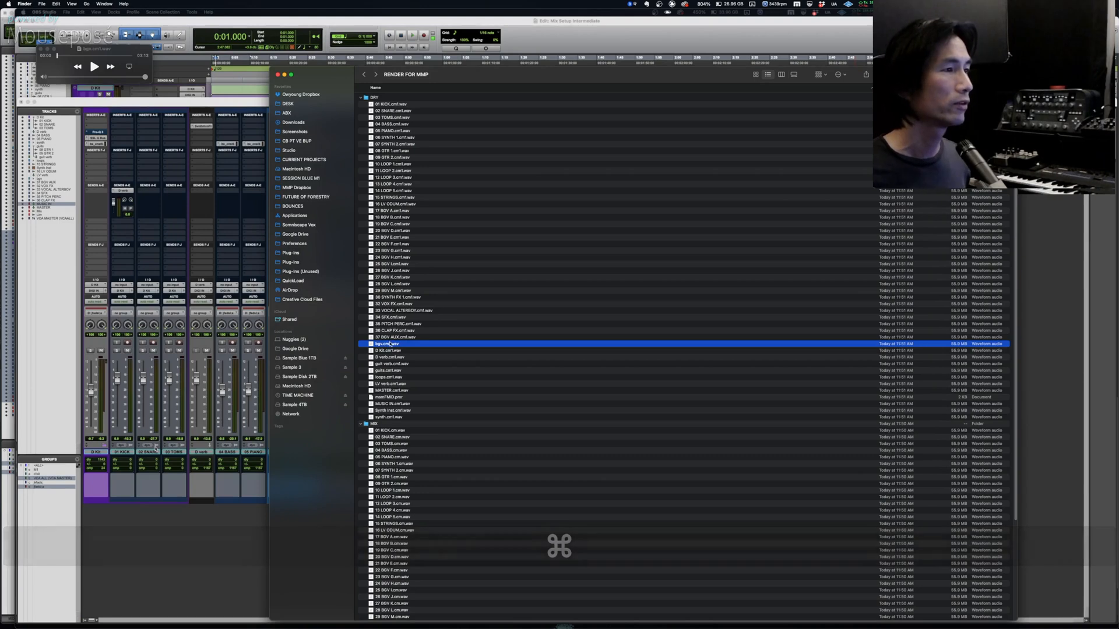
- Compare the background vocal group stem in the DRY folder with its counterpart in the MIX folder
click(388, 342)
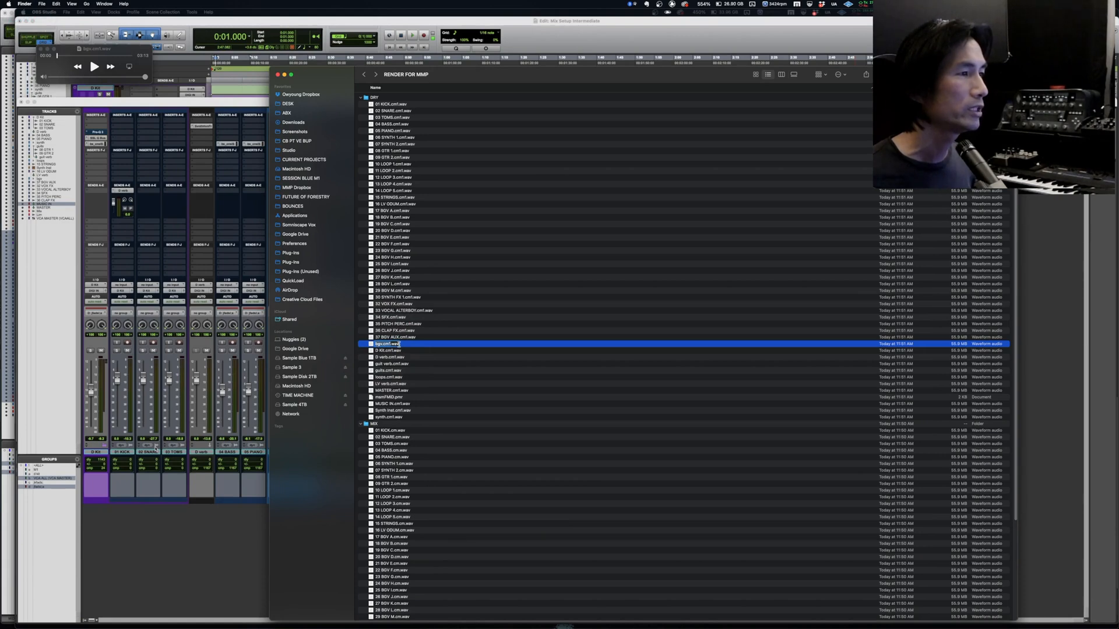
click(402, 337)
scroll(401, 375, down, 5)
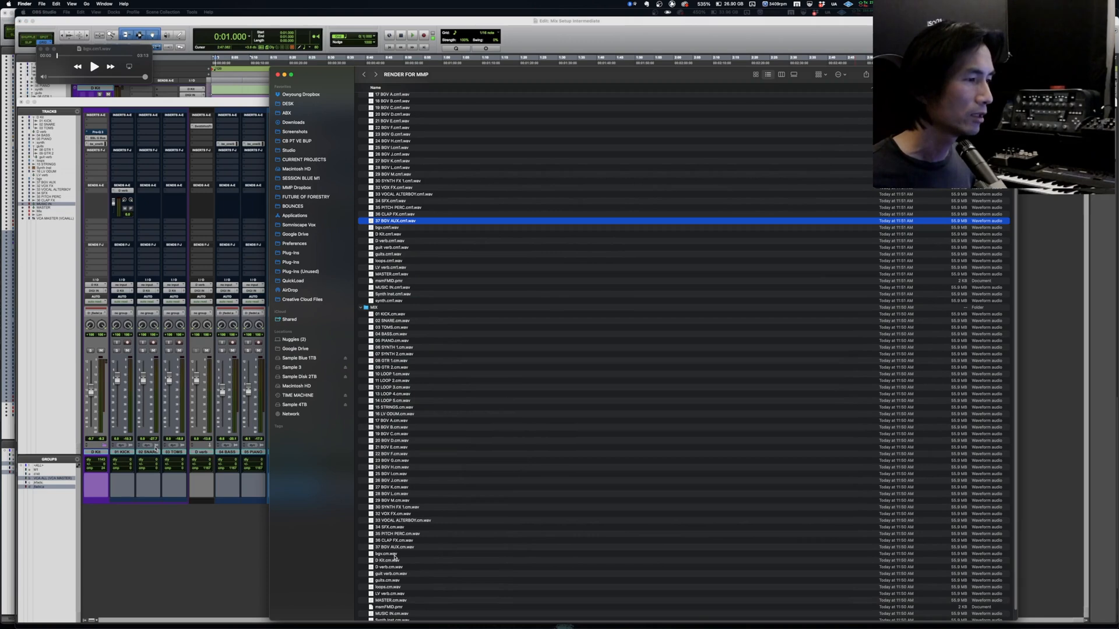
click(390, 555)
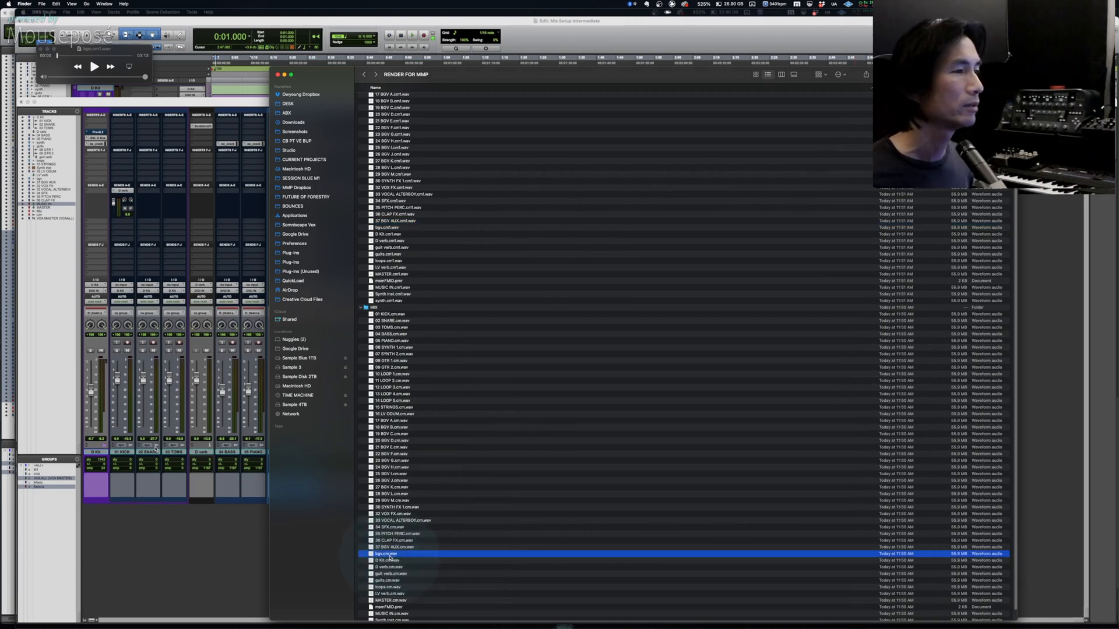
scroll(448, 202, up, 5)
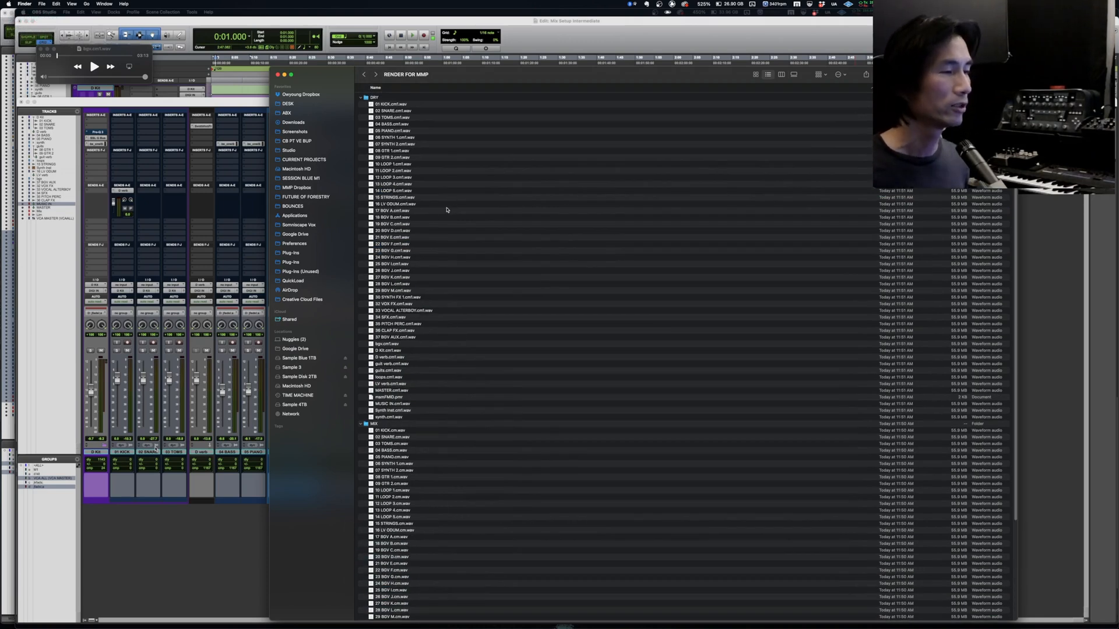